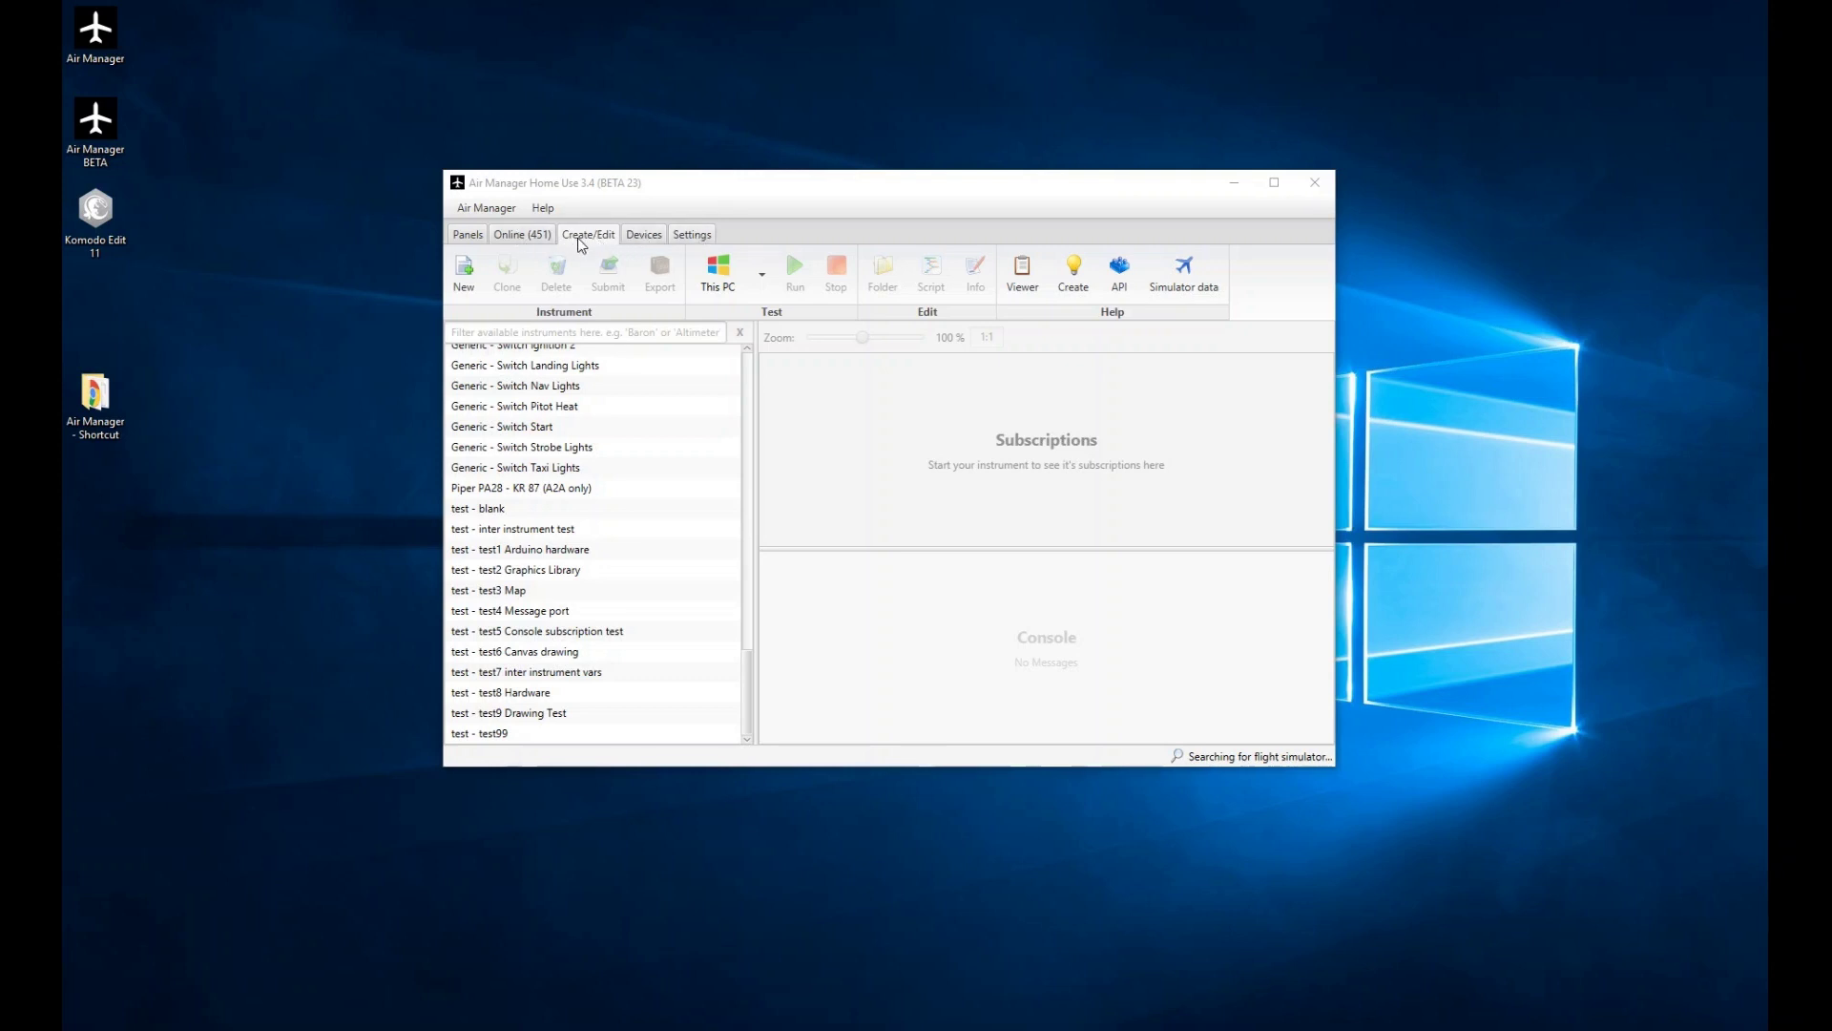
left_click(585, 240)
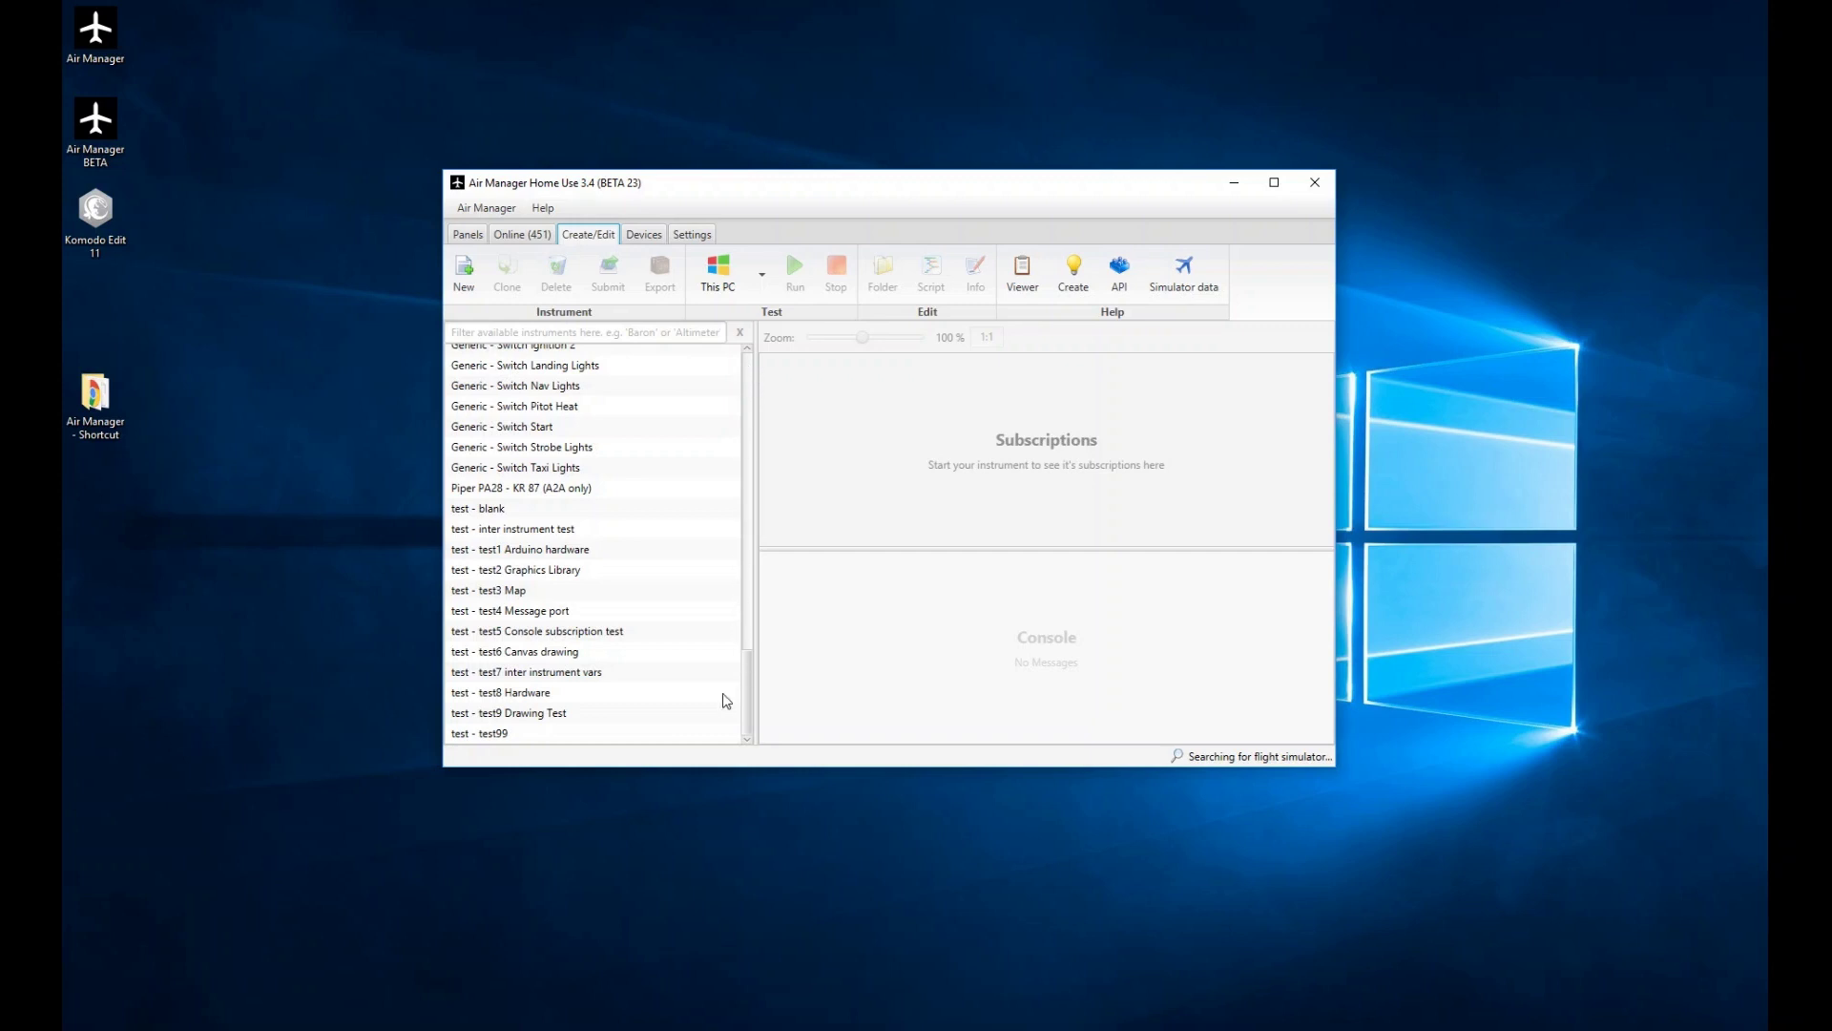
left_click(751, 689)
left_click_drag(751, 689, 752, 737)
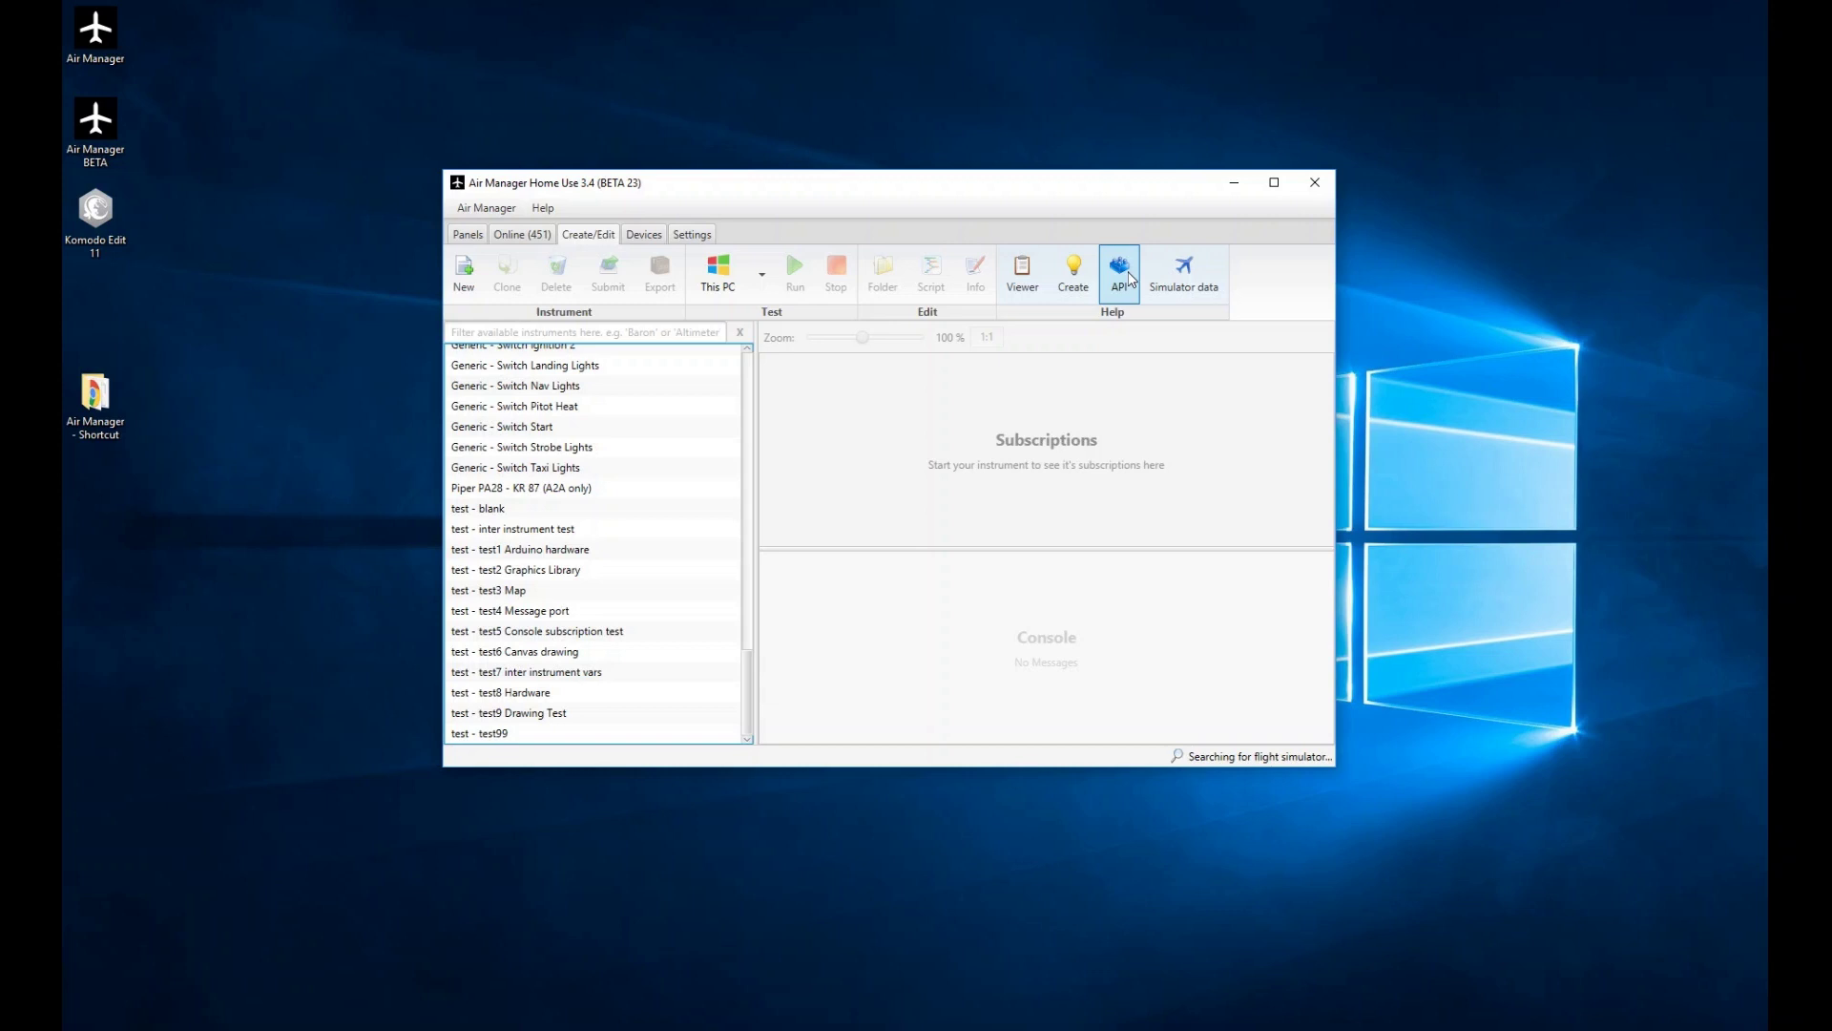
Step: Open the online Instrument Logic API reference, close the older duplicate tab, and browse its sections
left_click(1119, 269)
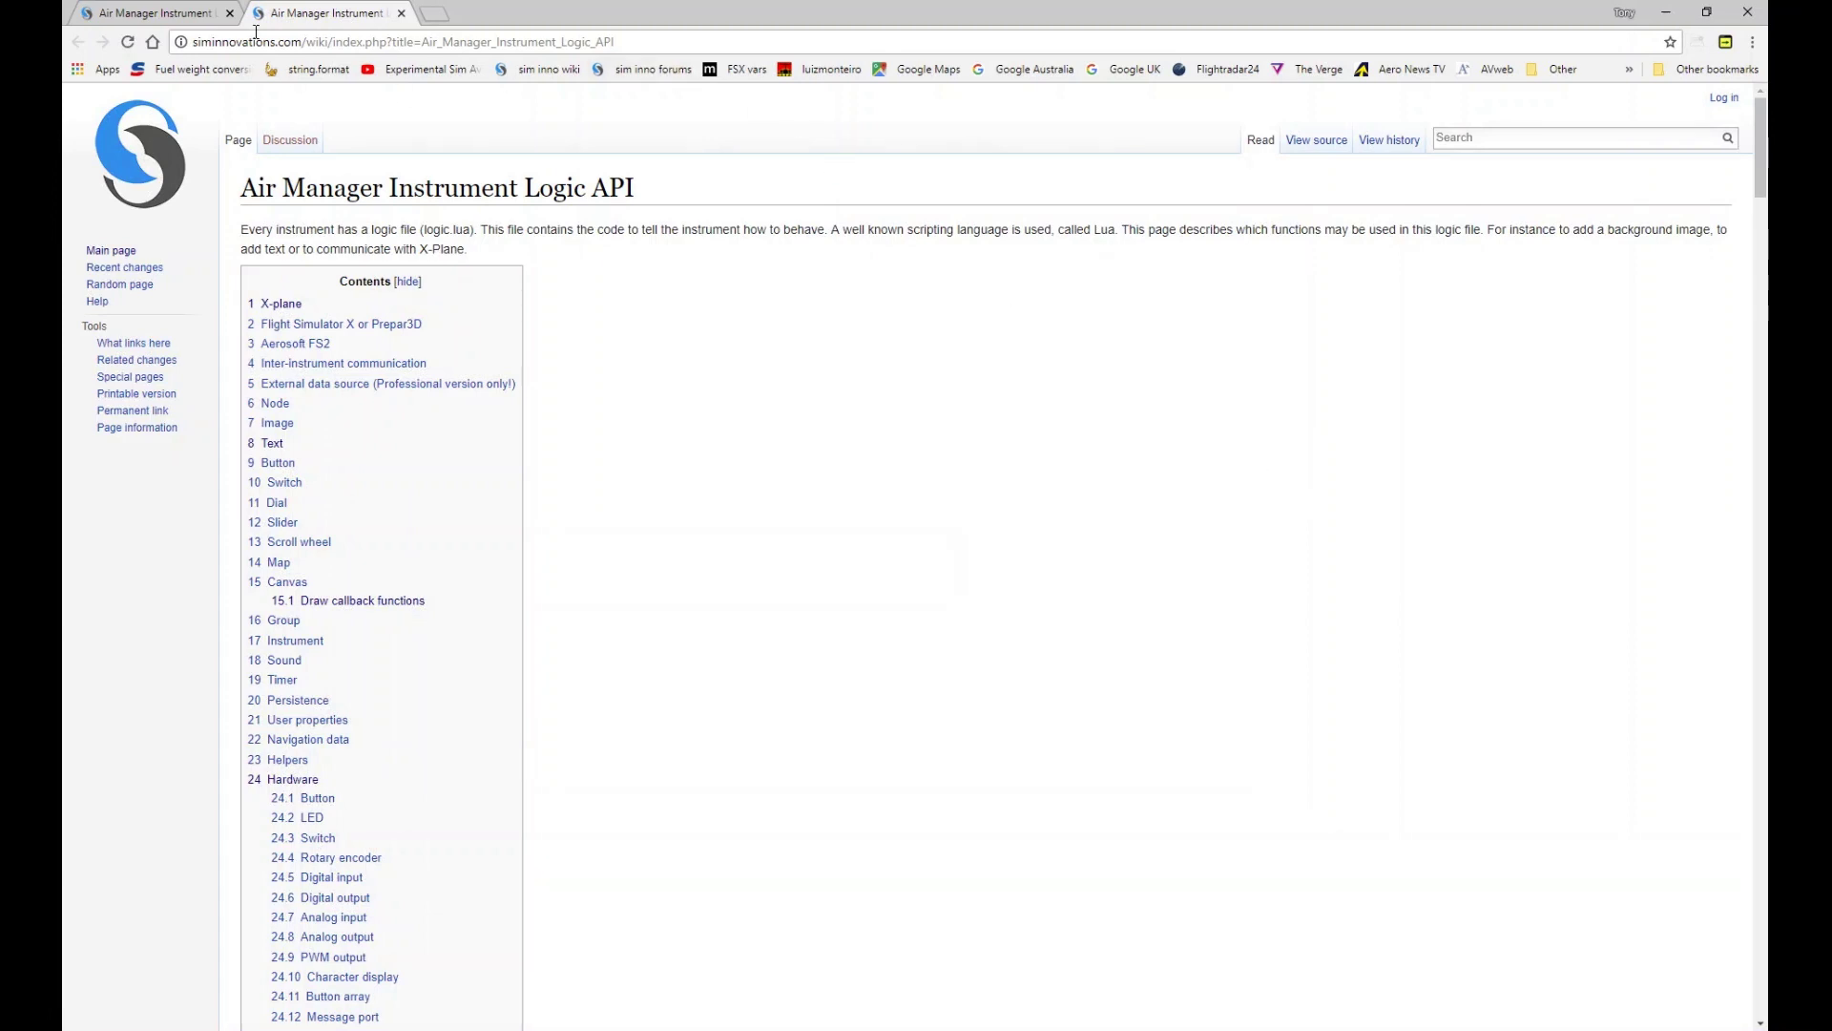
left_click(230, 14)
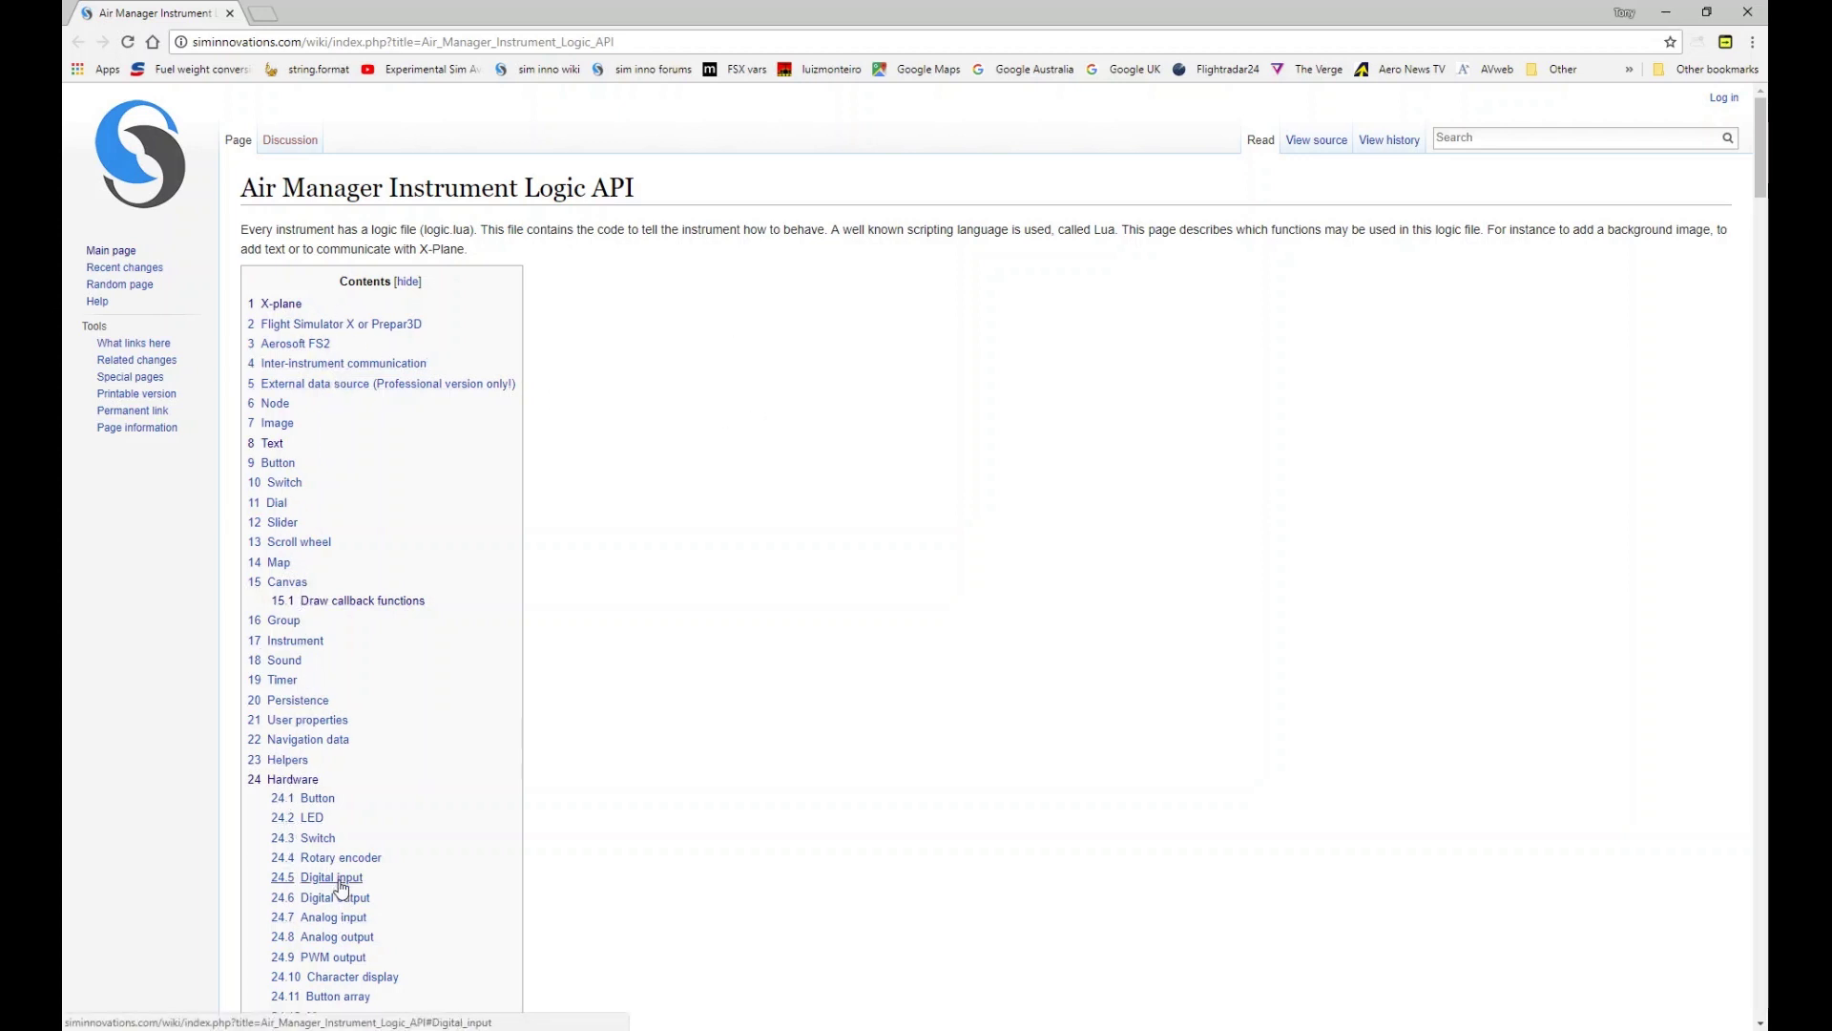
scroll(859, 286, "down", 20)
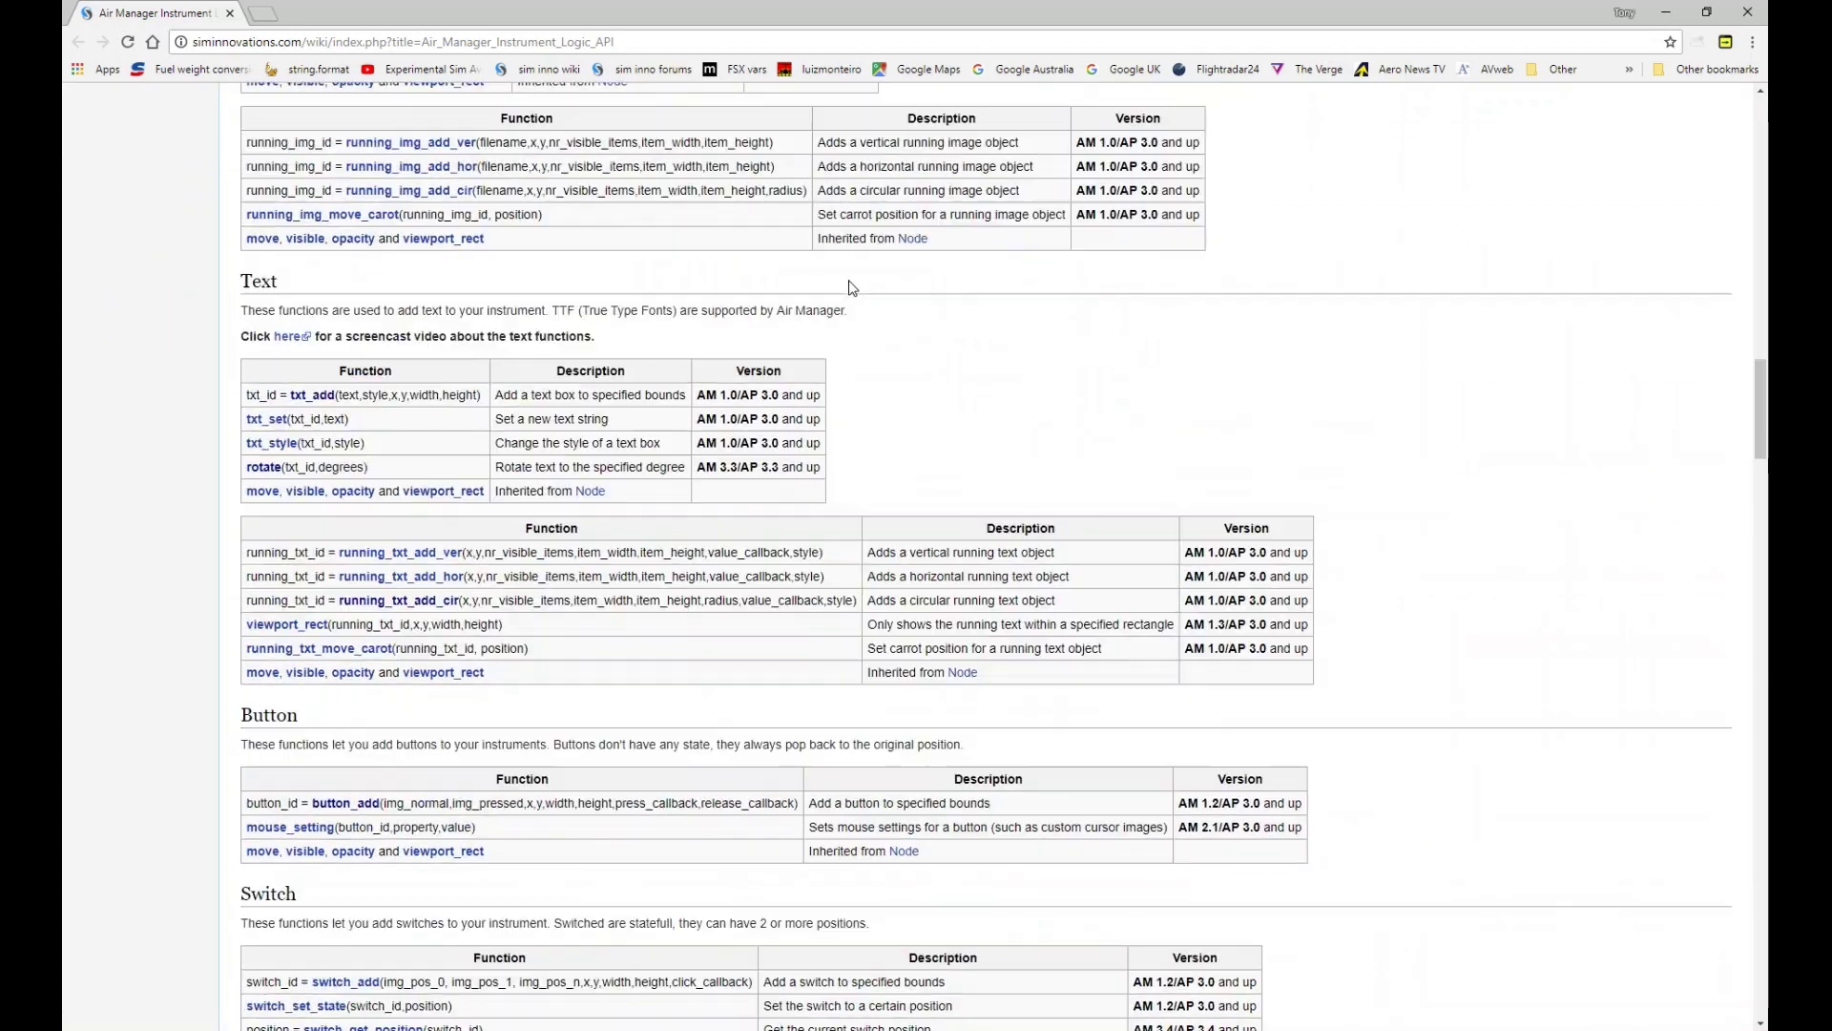
scroll(852, 288, "down", 20)
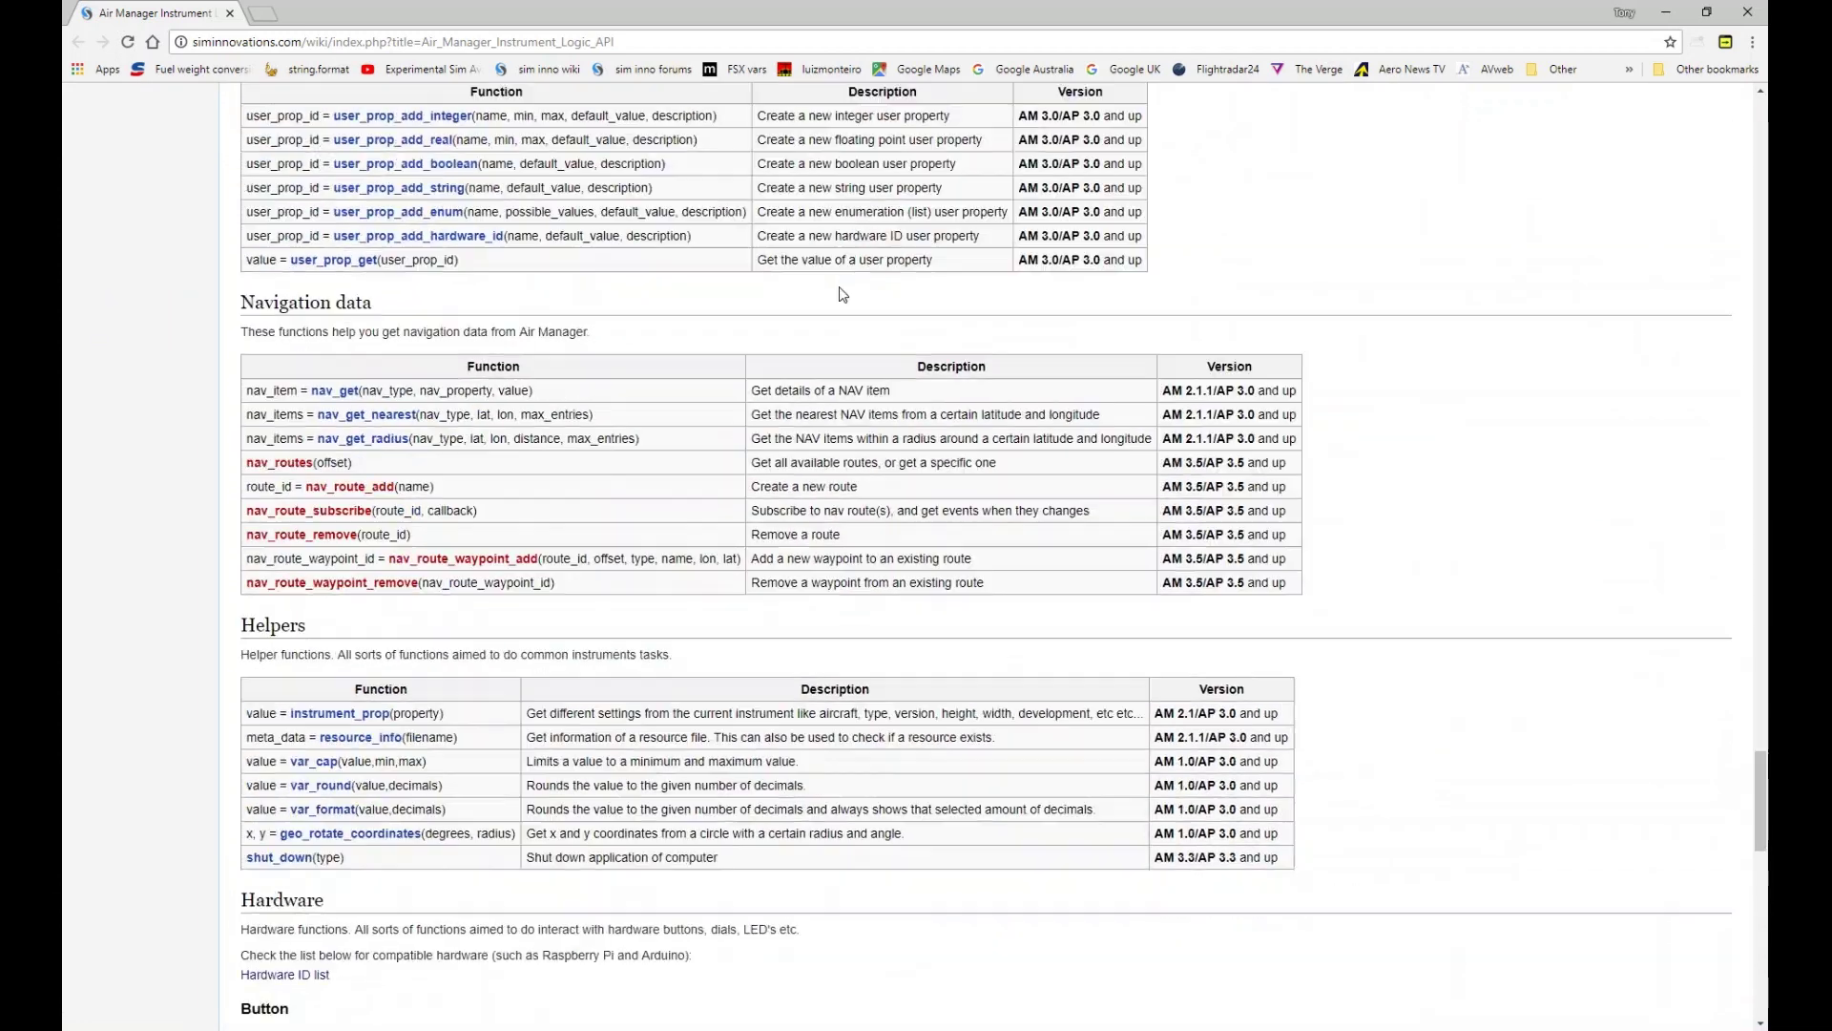
scroll(843, 294, "down", 20)
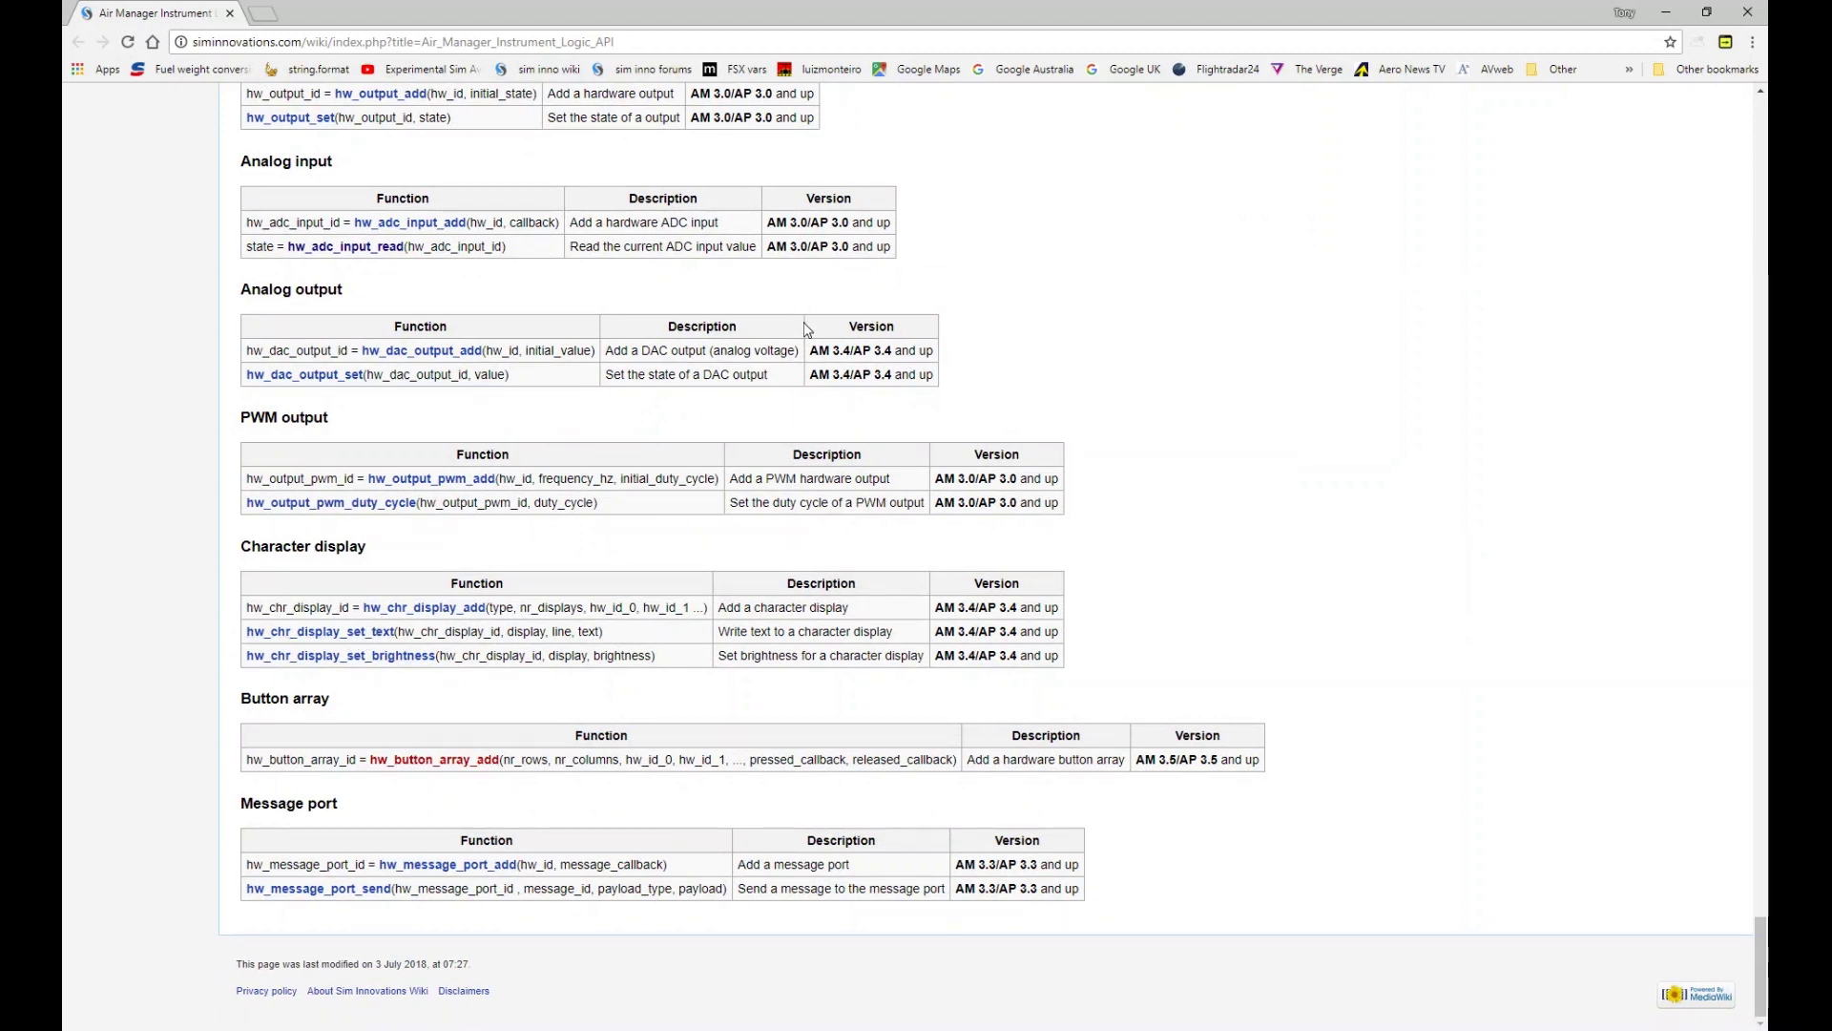
scroll(813, 339, "up", 20)
scroll(816, 340, "up", 20)
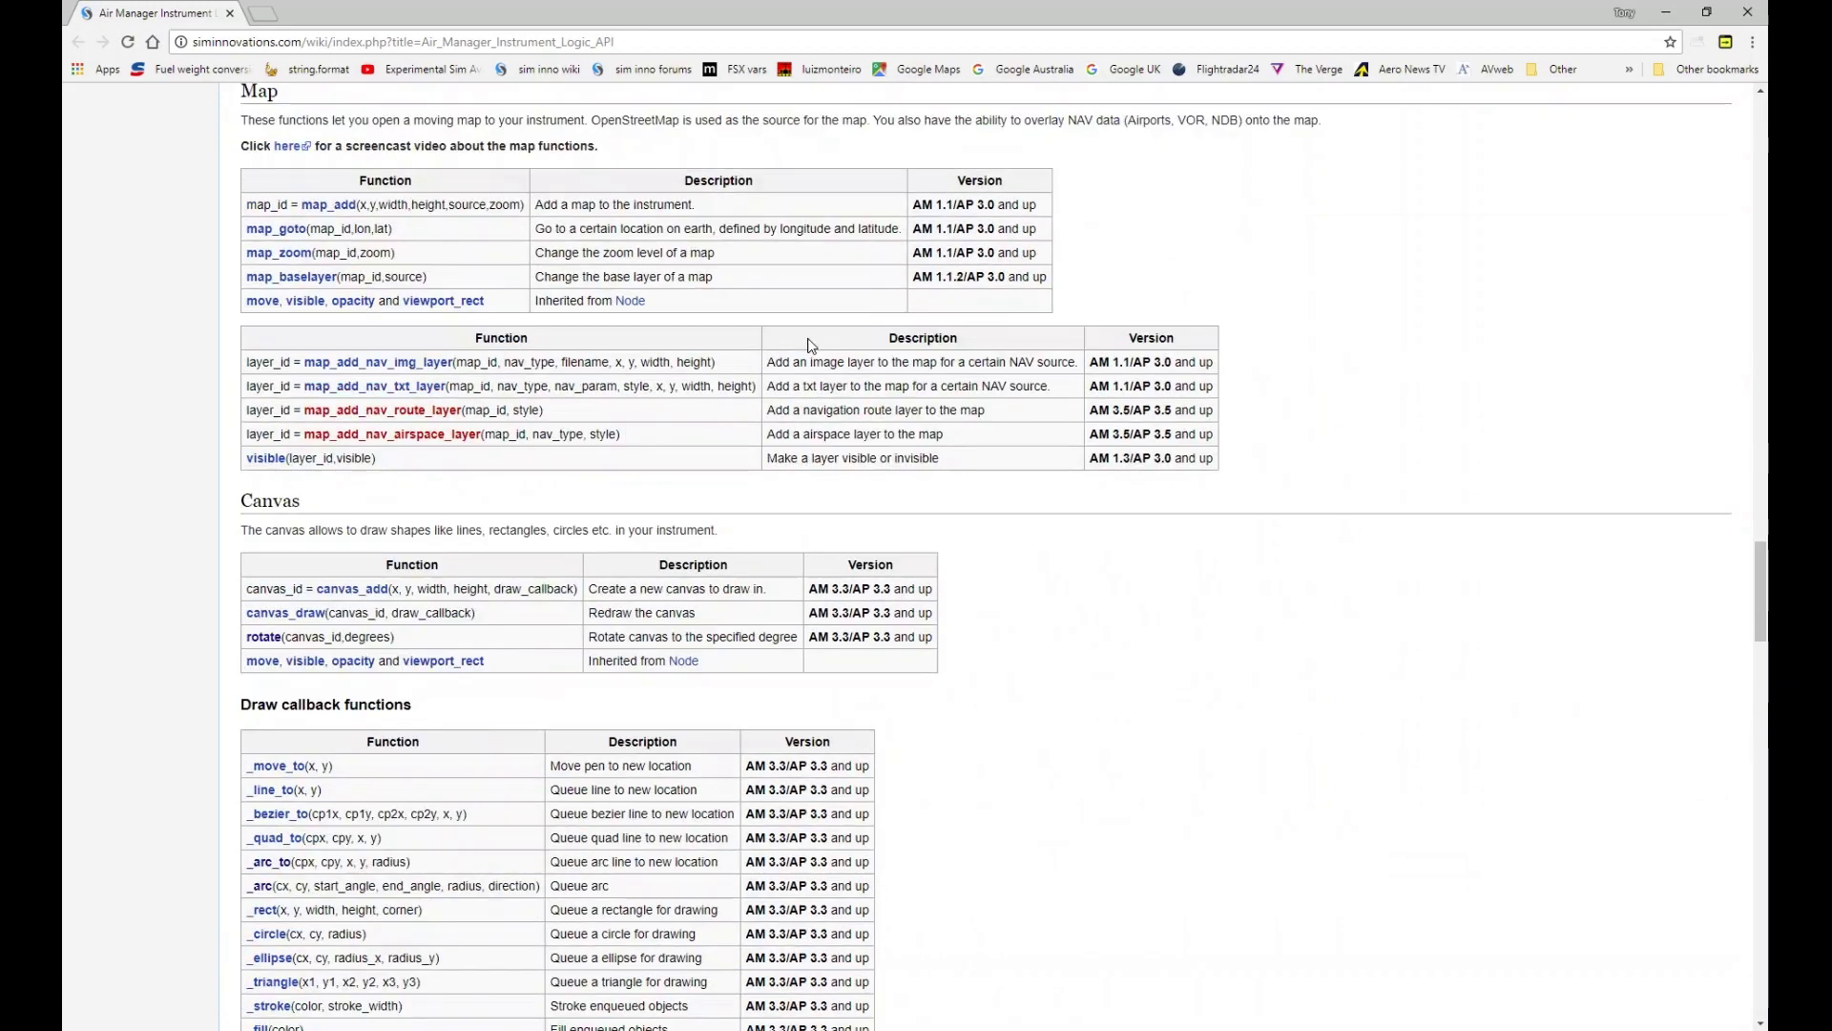
scroll(806, 340, "up", 20)
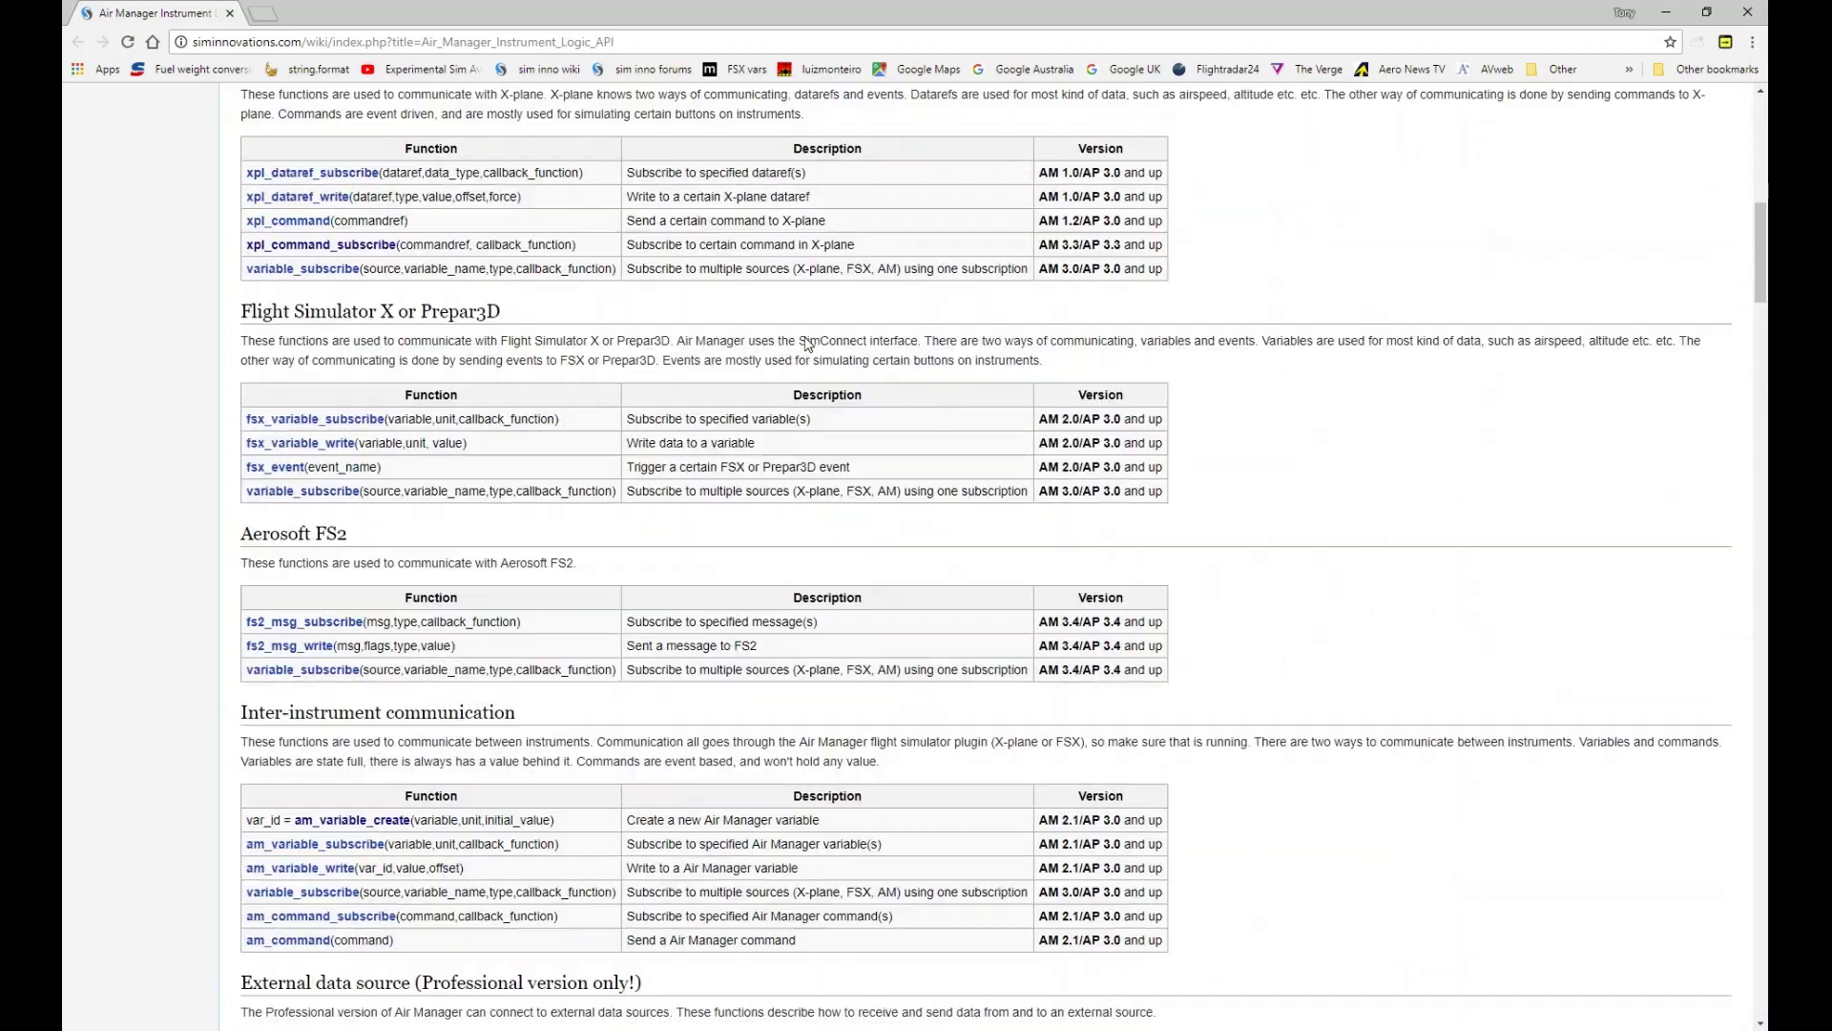
scroll(808, 343, "down", 15)
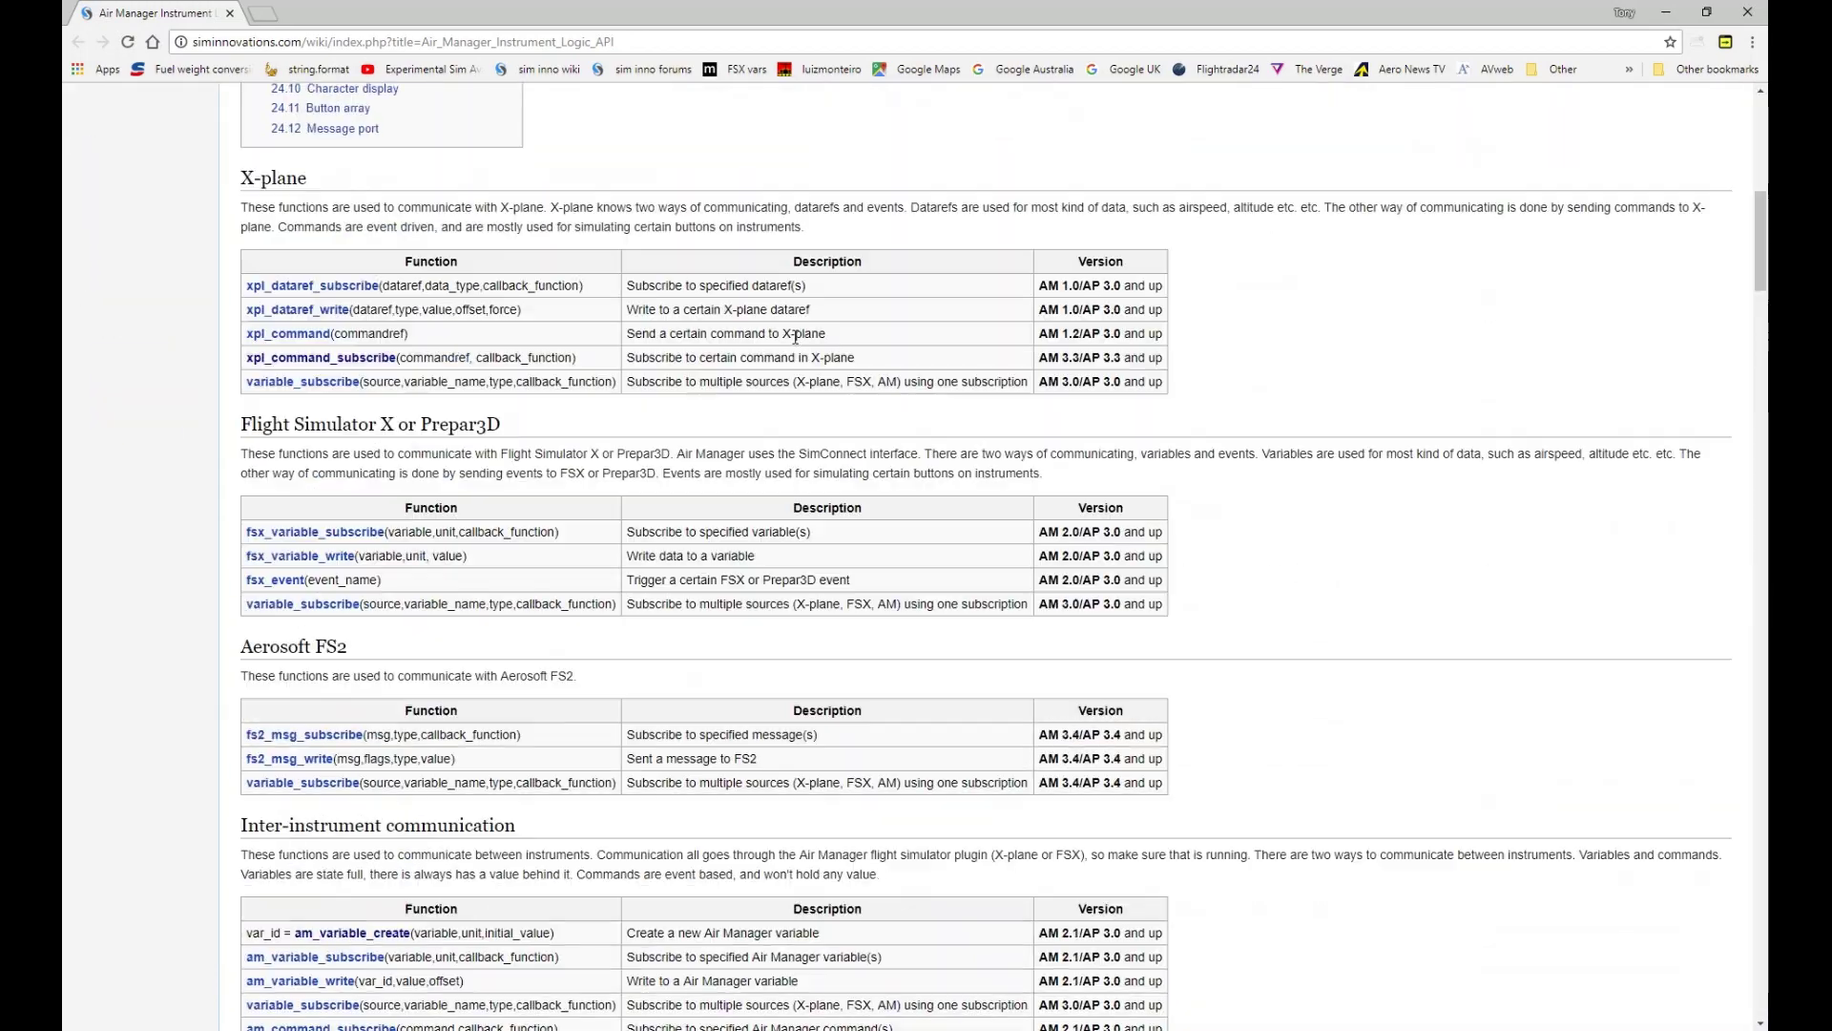
scroll(794, 334, "up", 8)
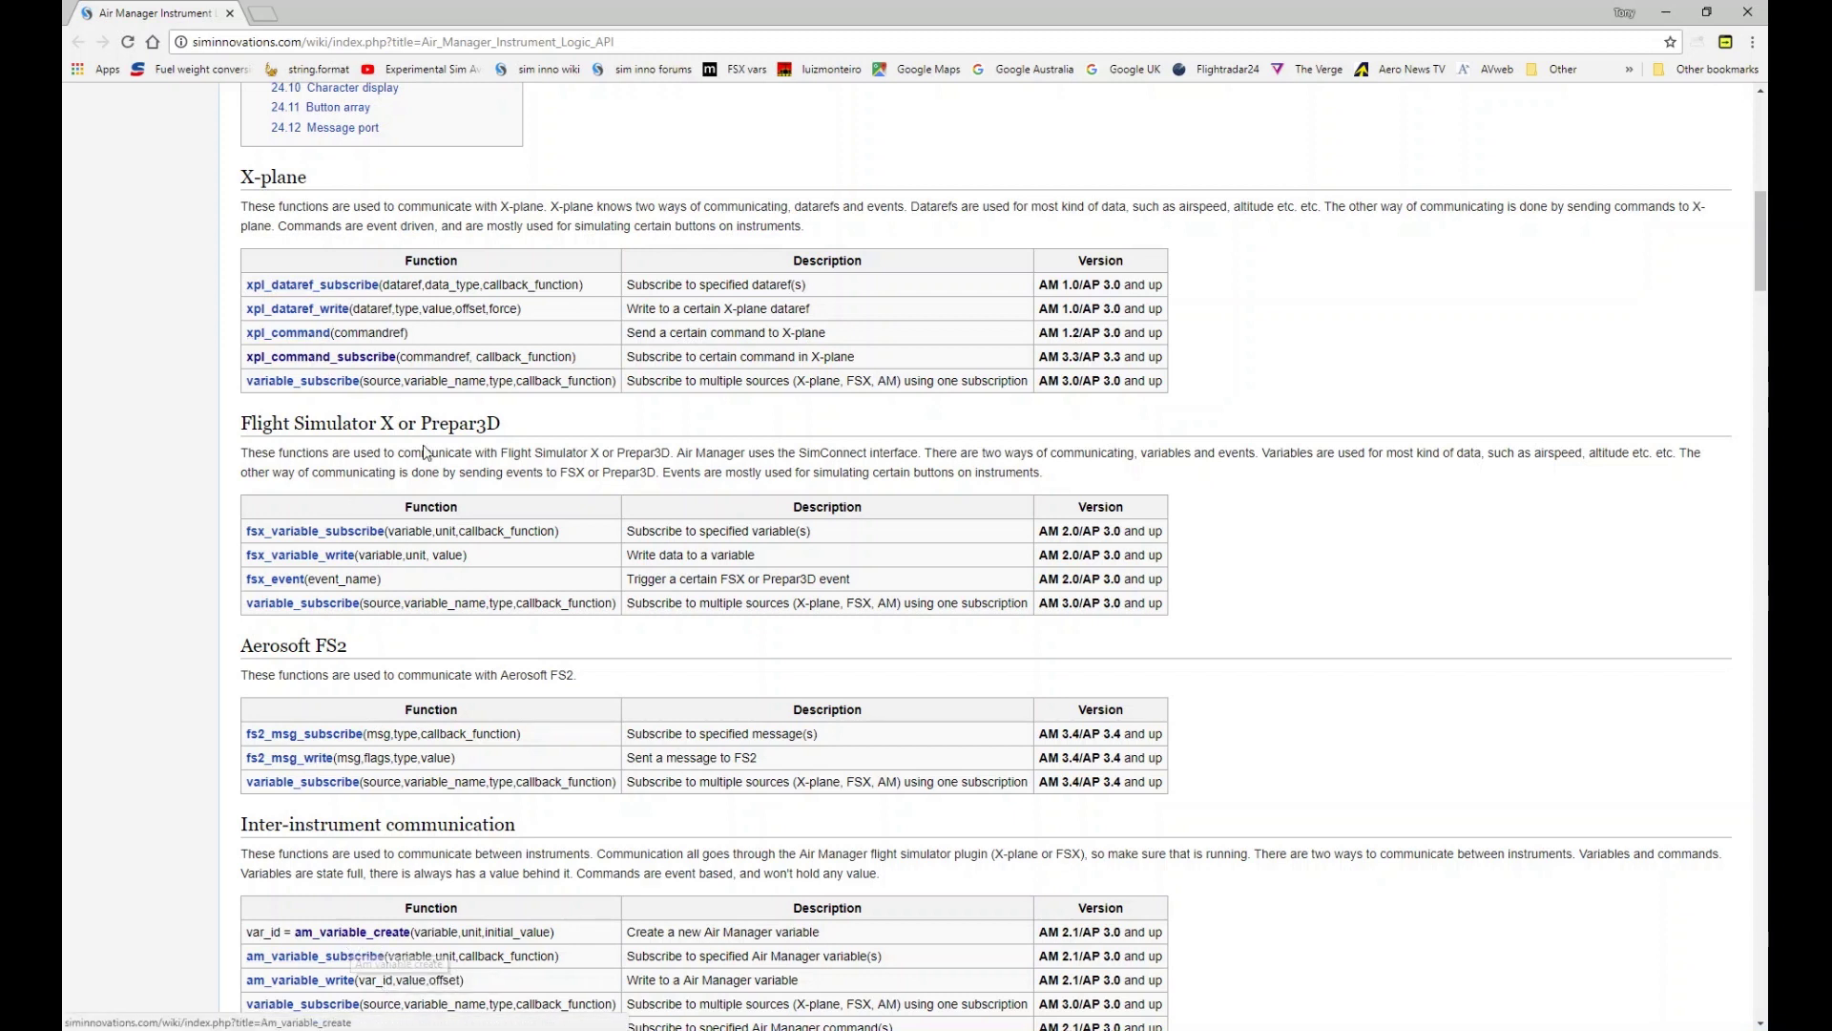
Step: Open the xpl_dataref_subscribe page and read its arguments table and subscription examples
left_click(325, 286)
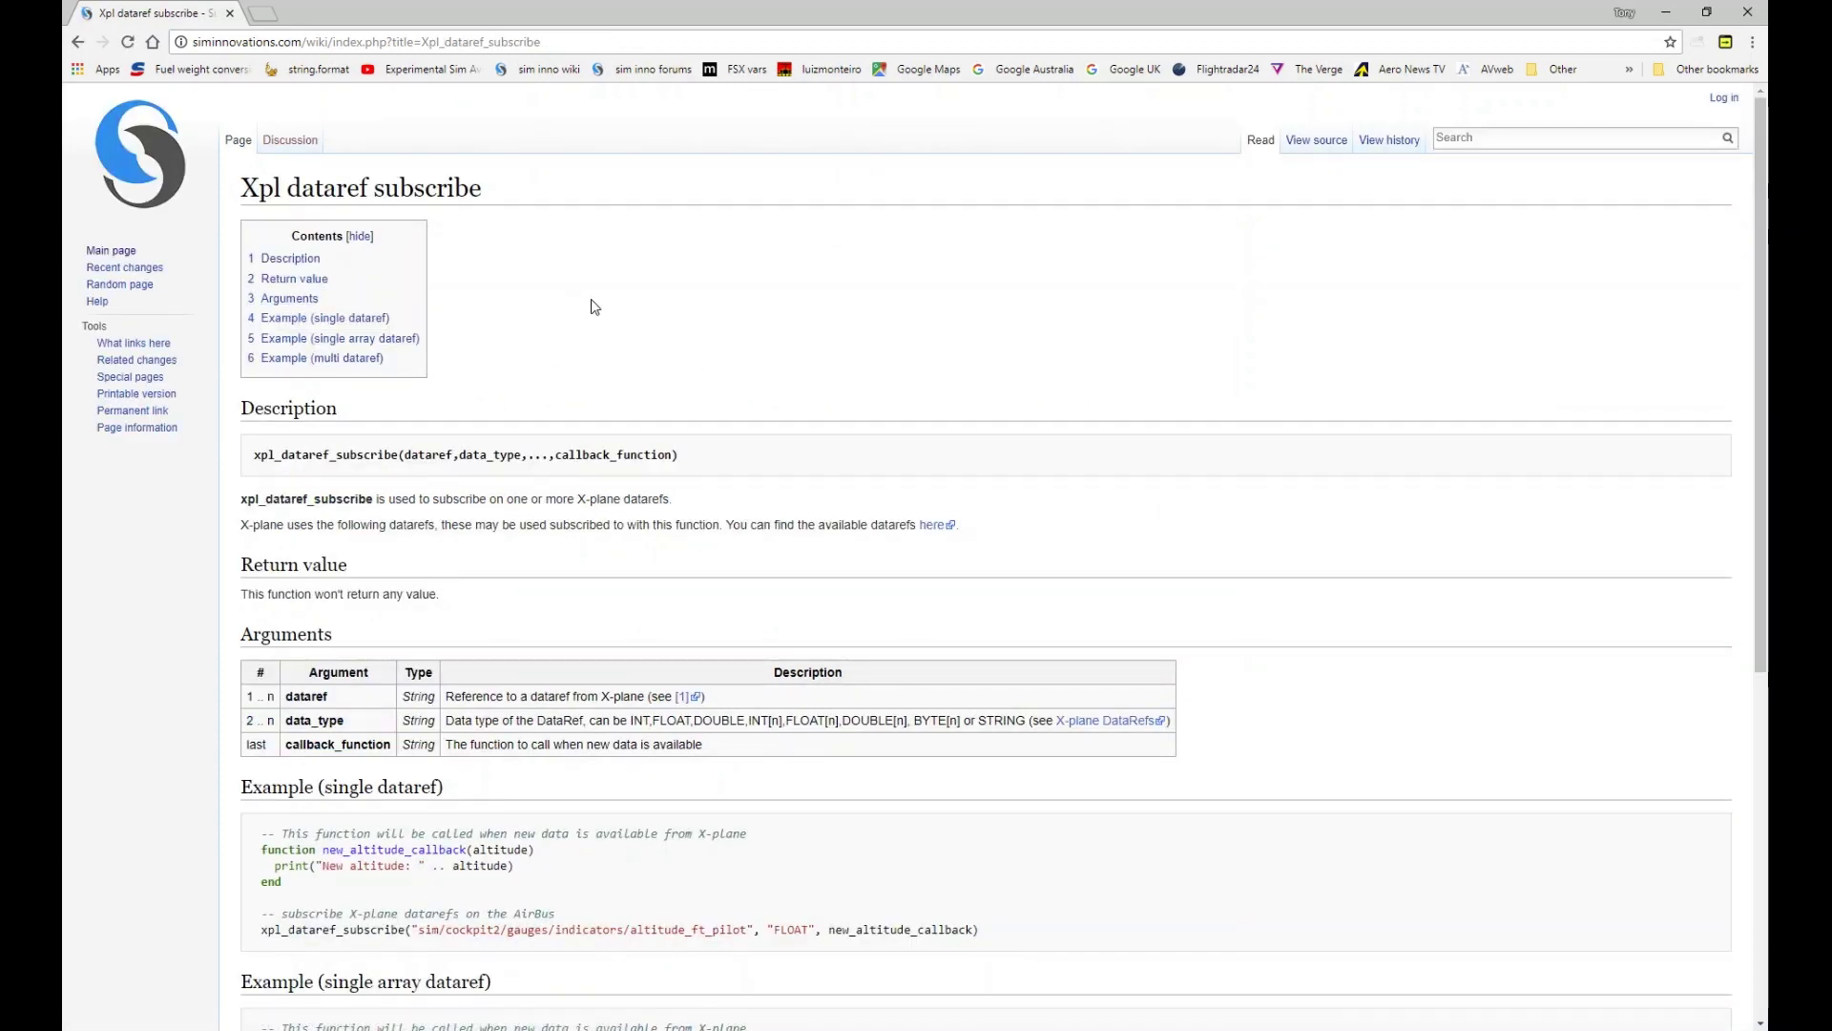
scroll(611, 334, "down", 2)
scroll(649, 382, "up", 2)
scroll(674, 286, "down", 4)
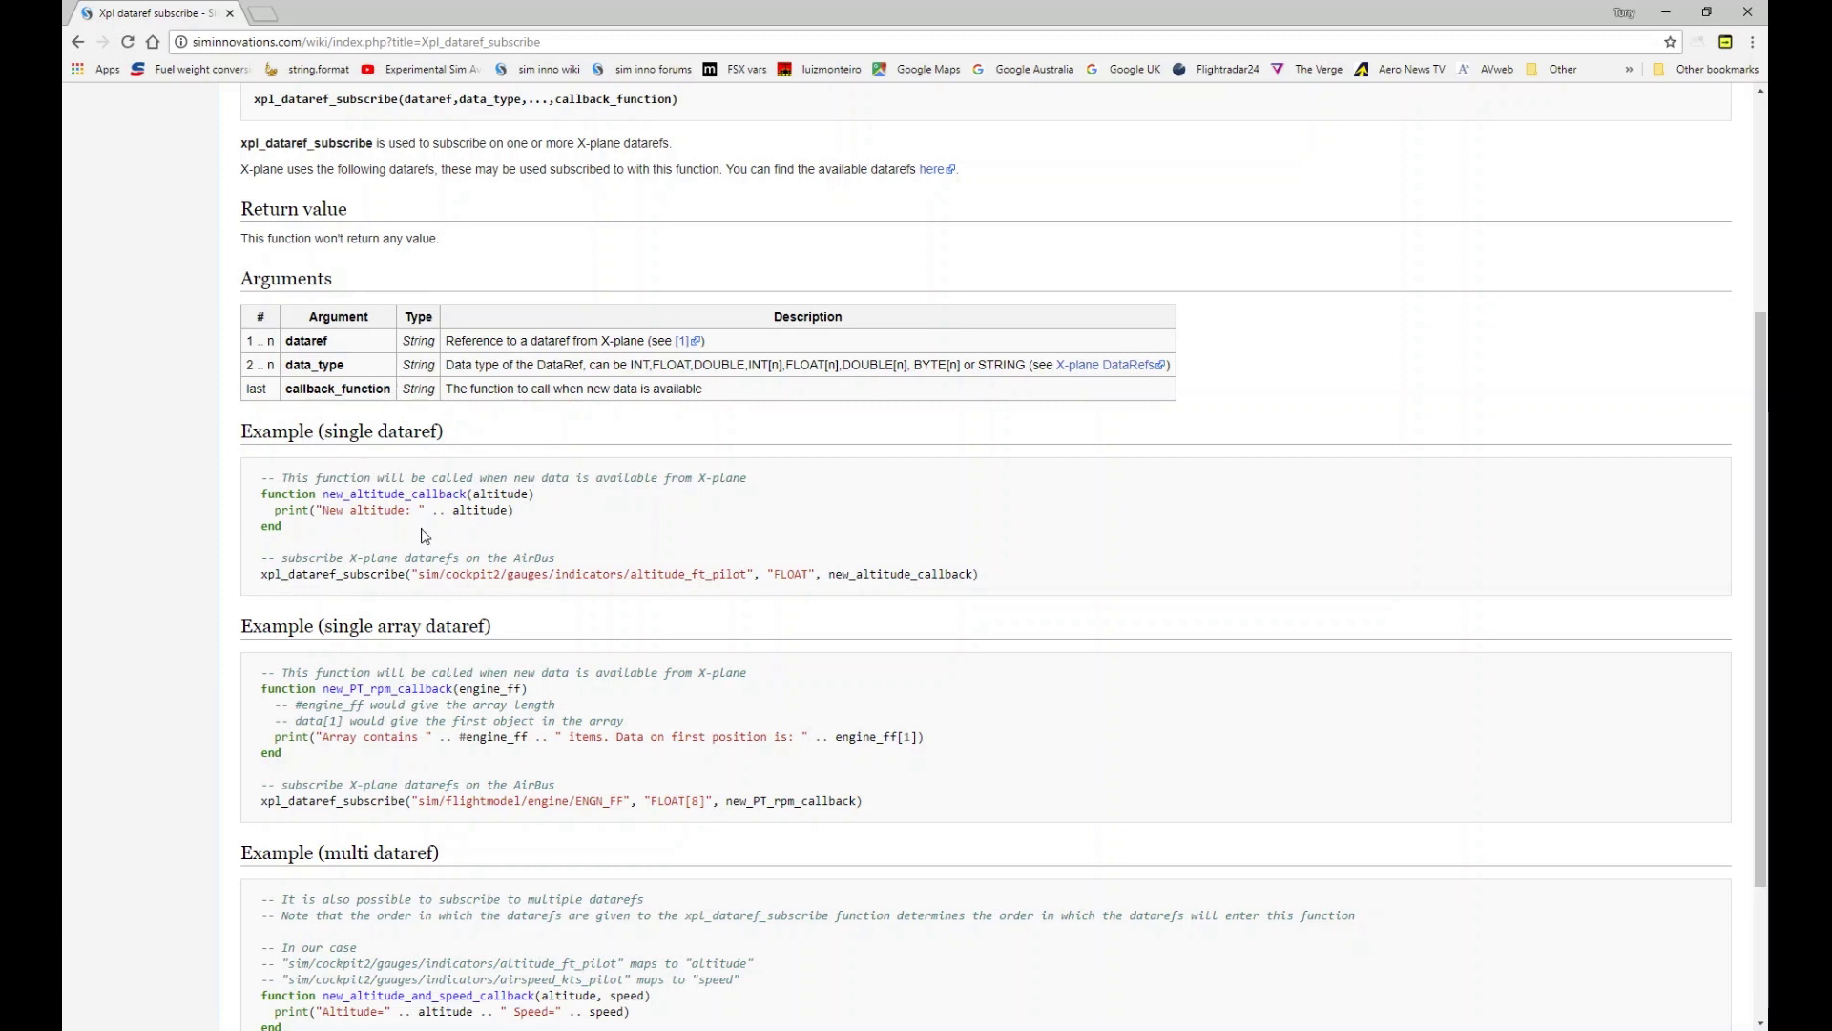
scroll(423, 431, "down", 2)
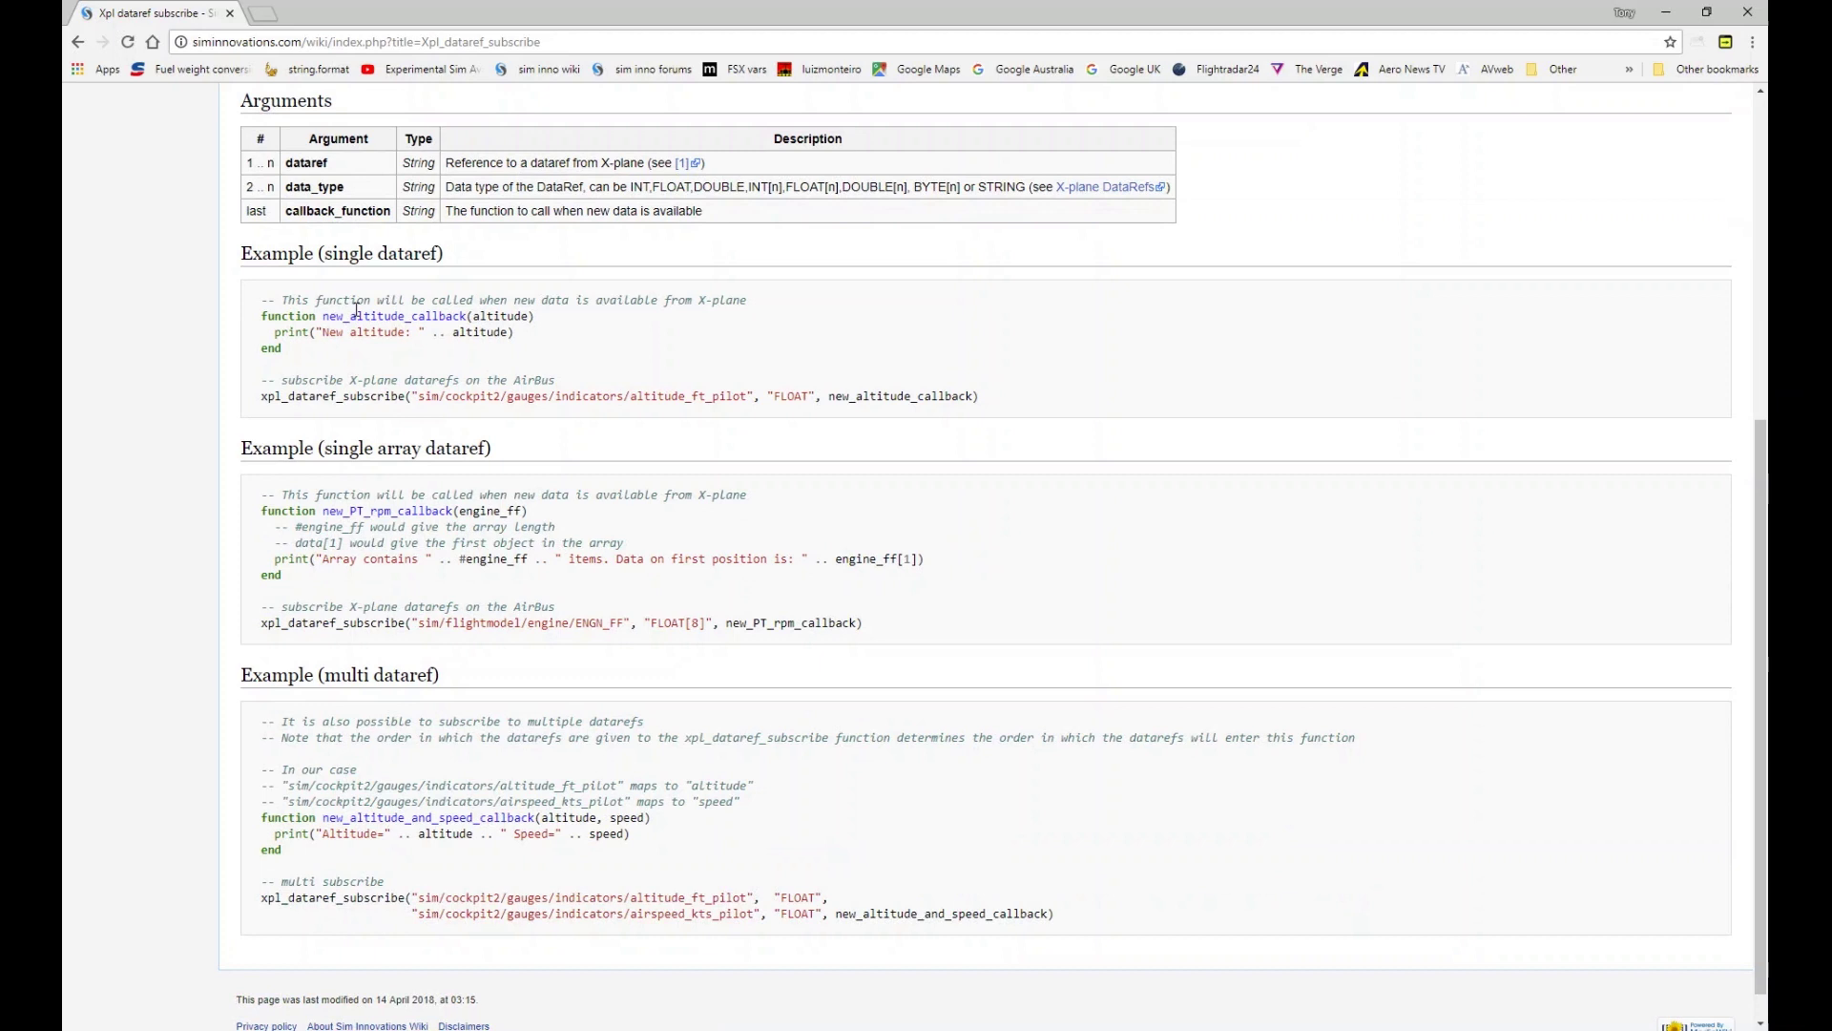
scroll(464, 865, "down", 1)
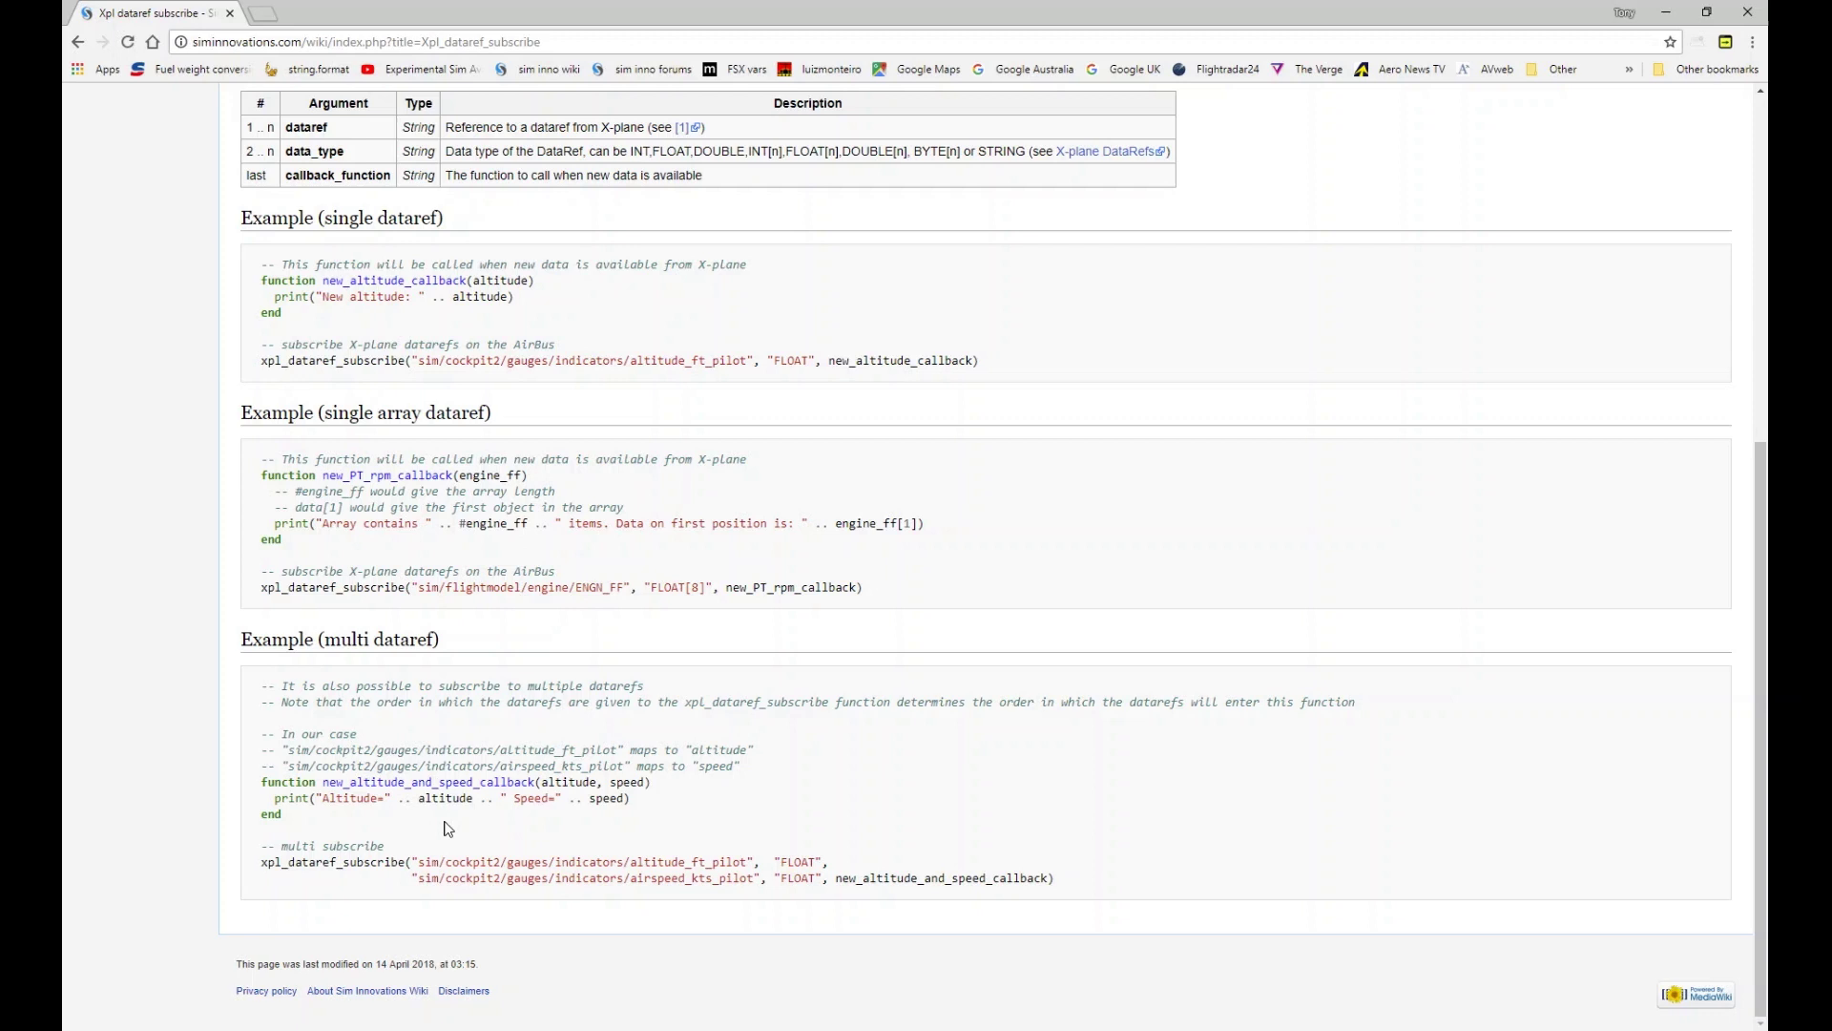
scroll(446, 521, "up", 2)
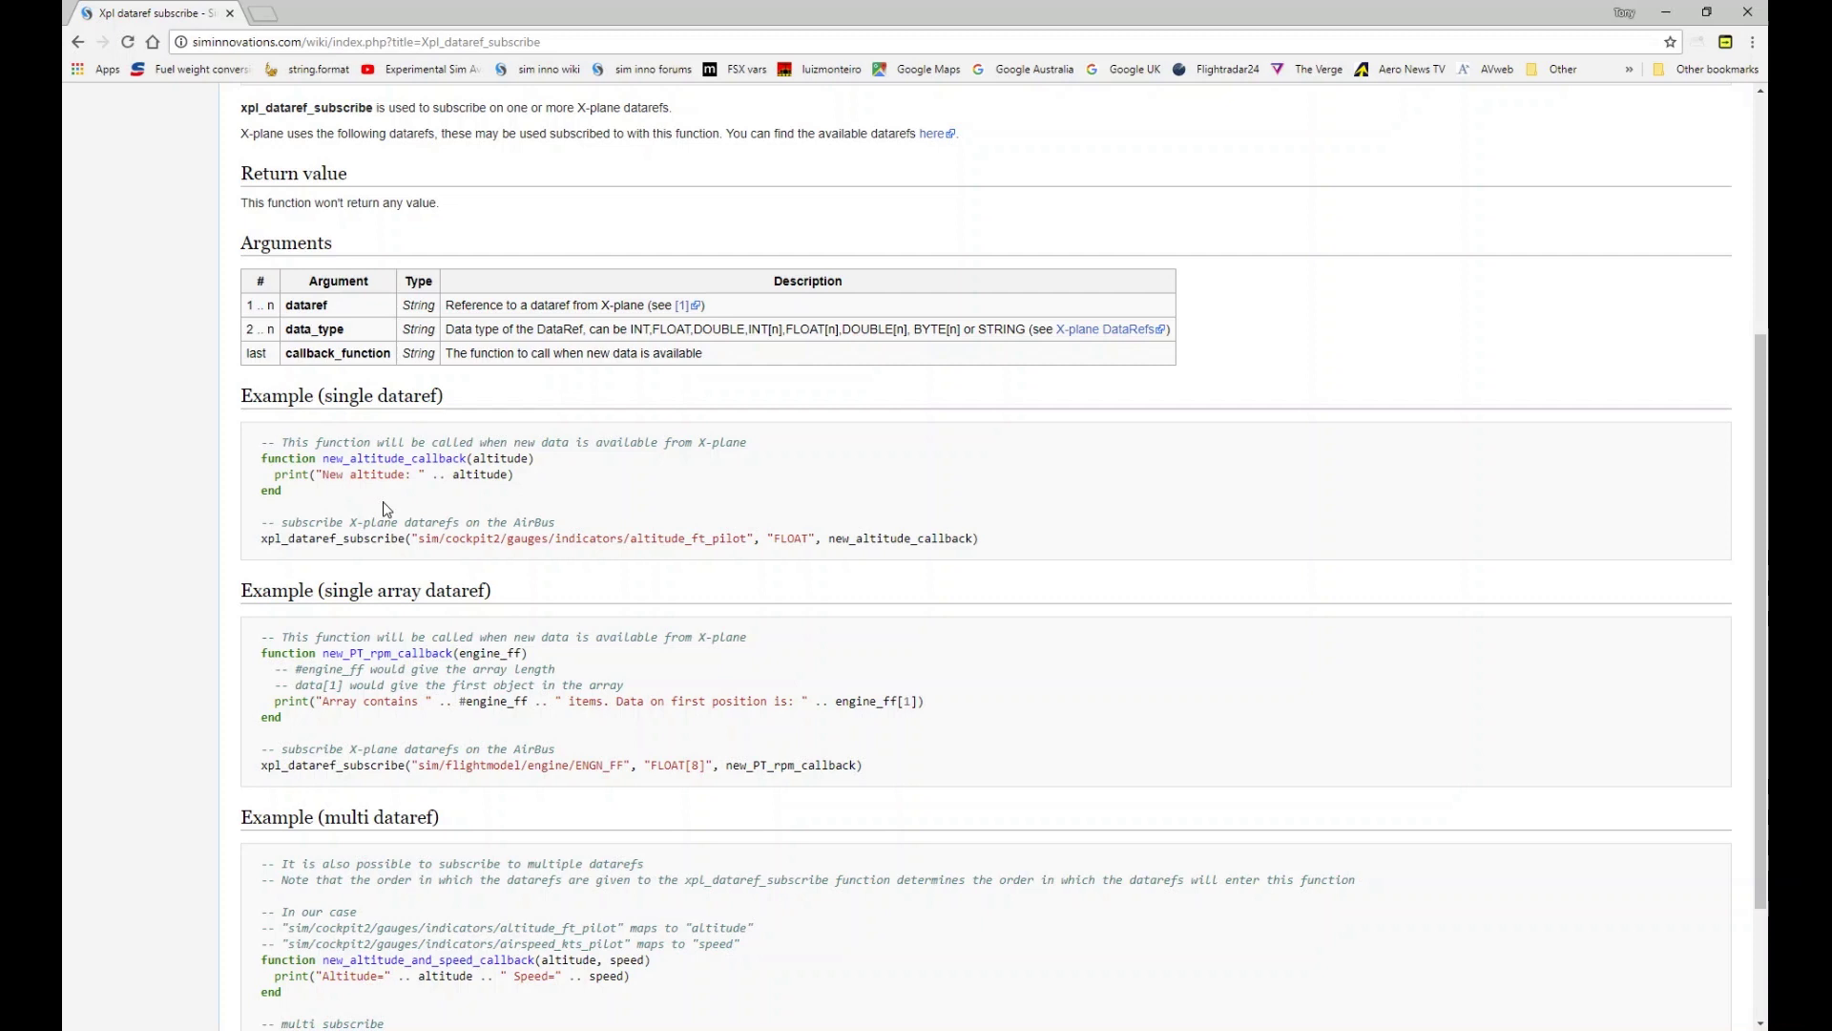
scroll(452, 459, "up", 4)
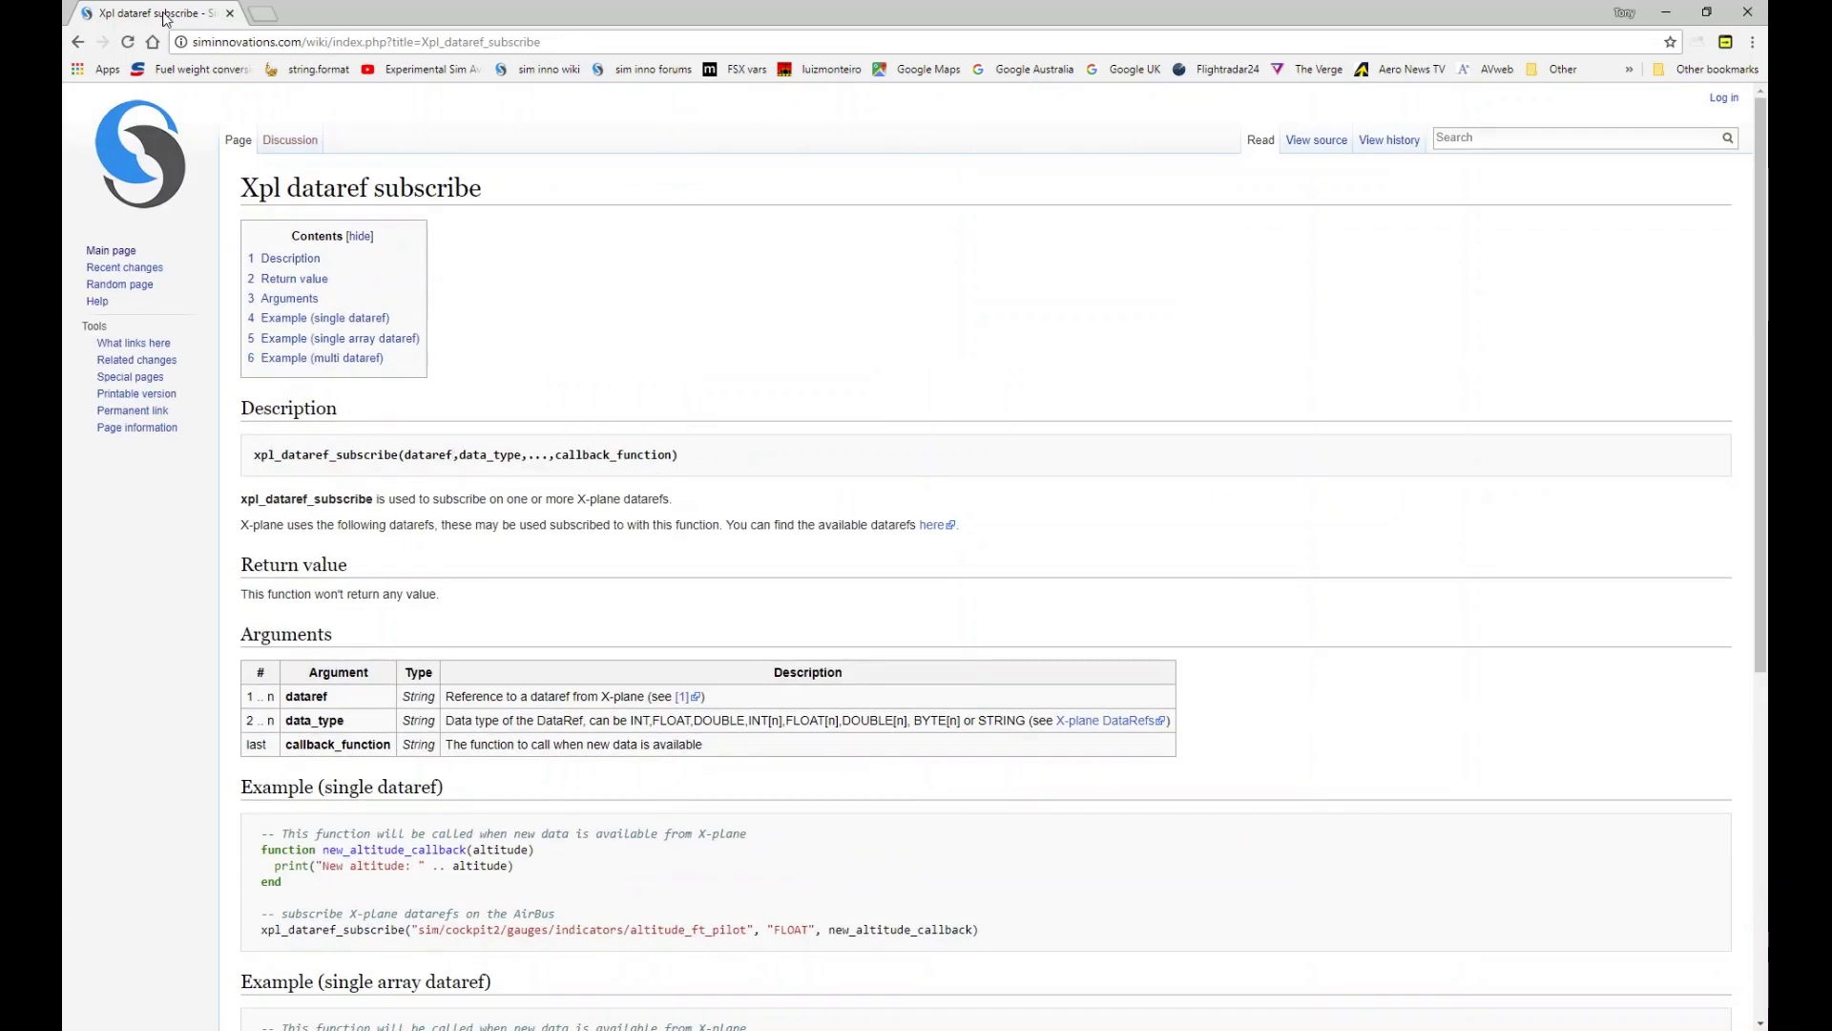
Step: Close the wiki browser tab and return to Air Manager's Create/Edit instrument list
left_click(230, 15)
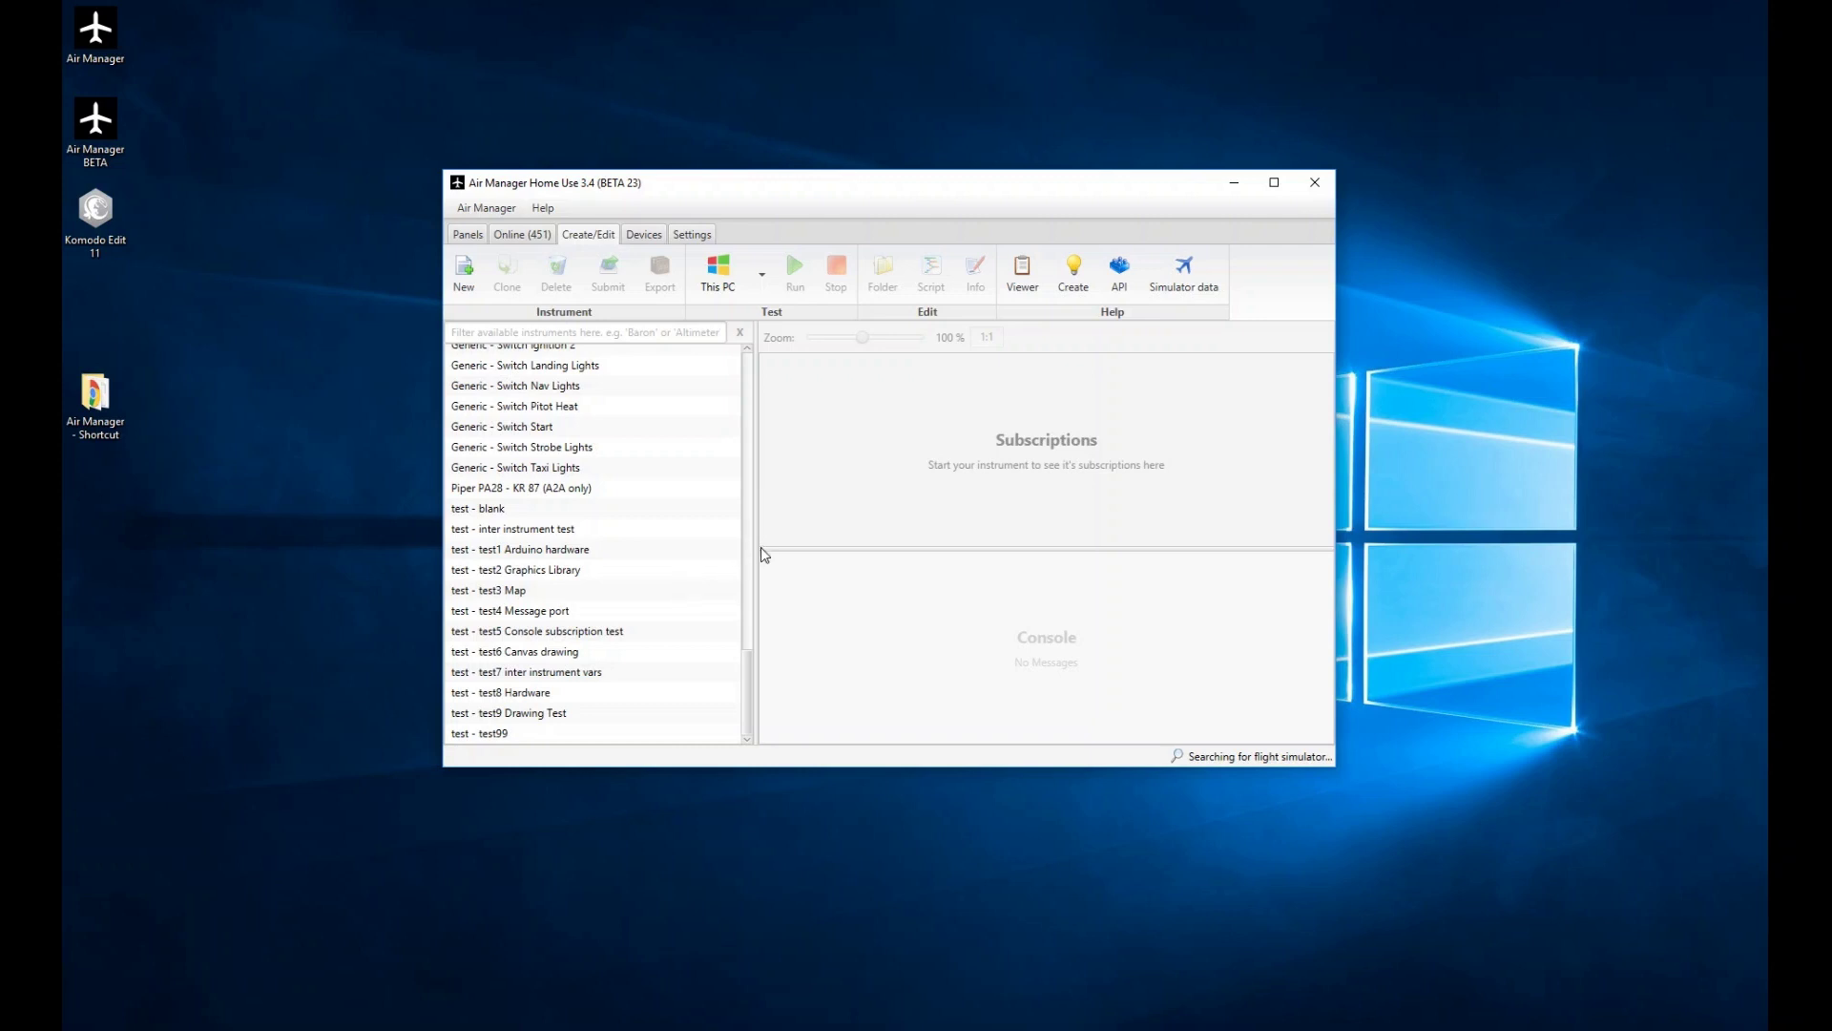
left_click(750, 682)
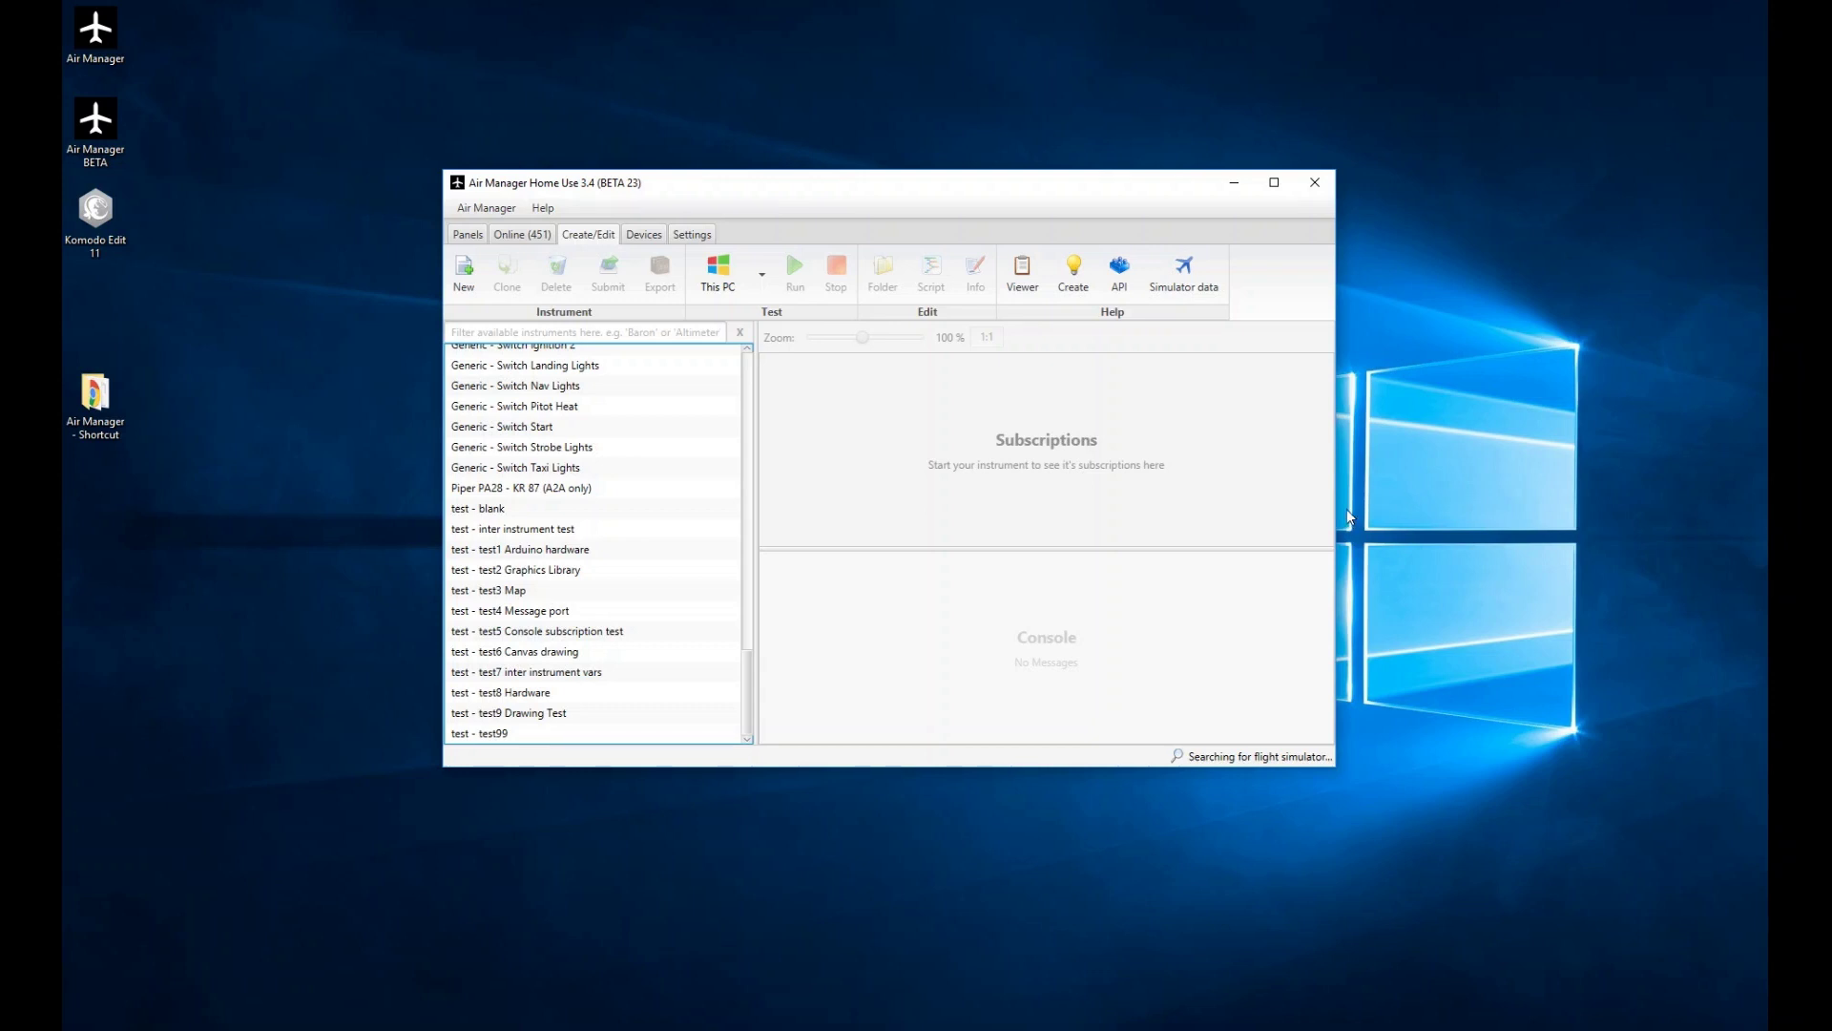
left_click(1346, 568)
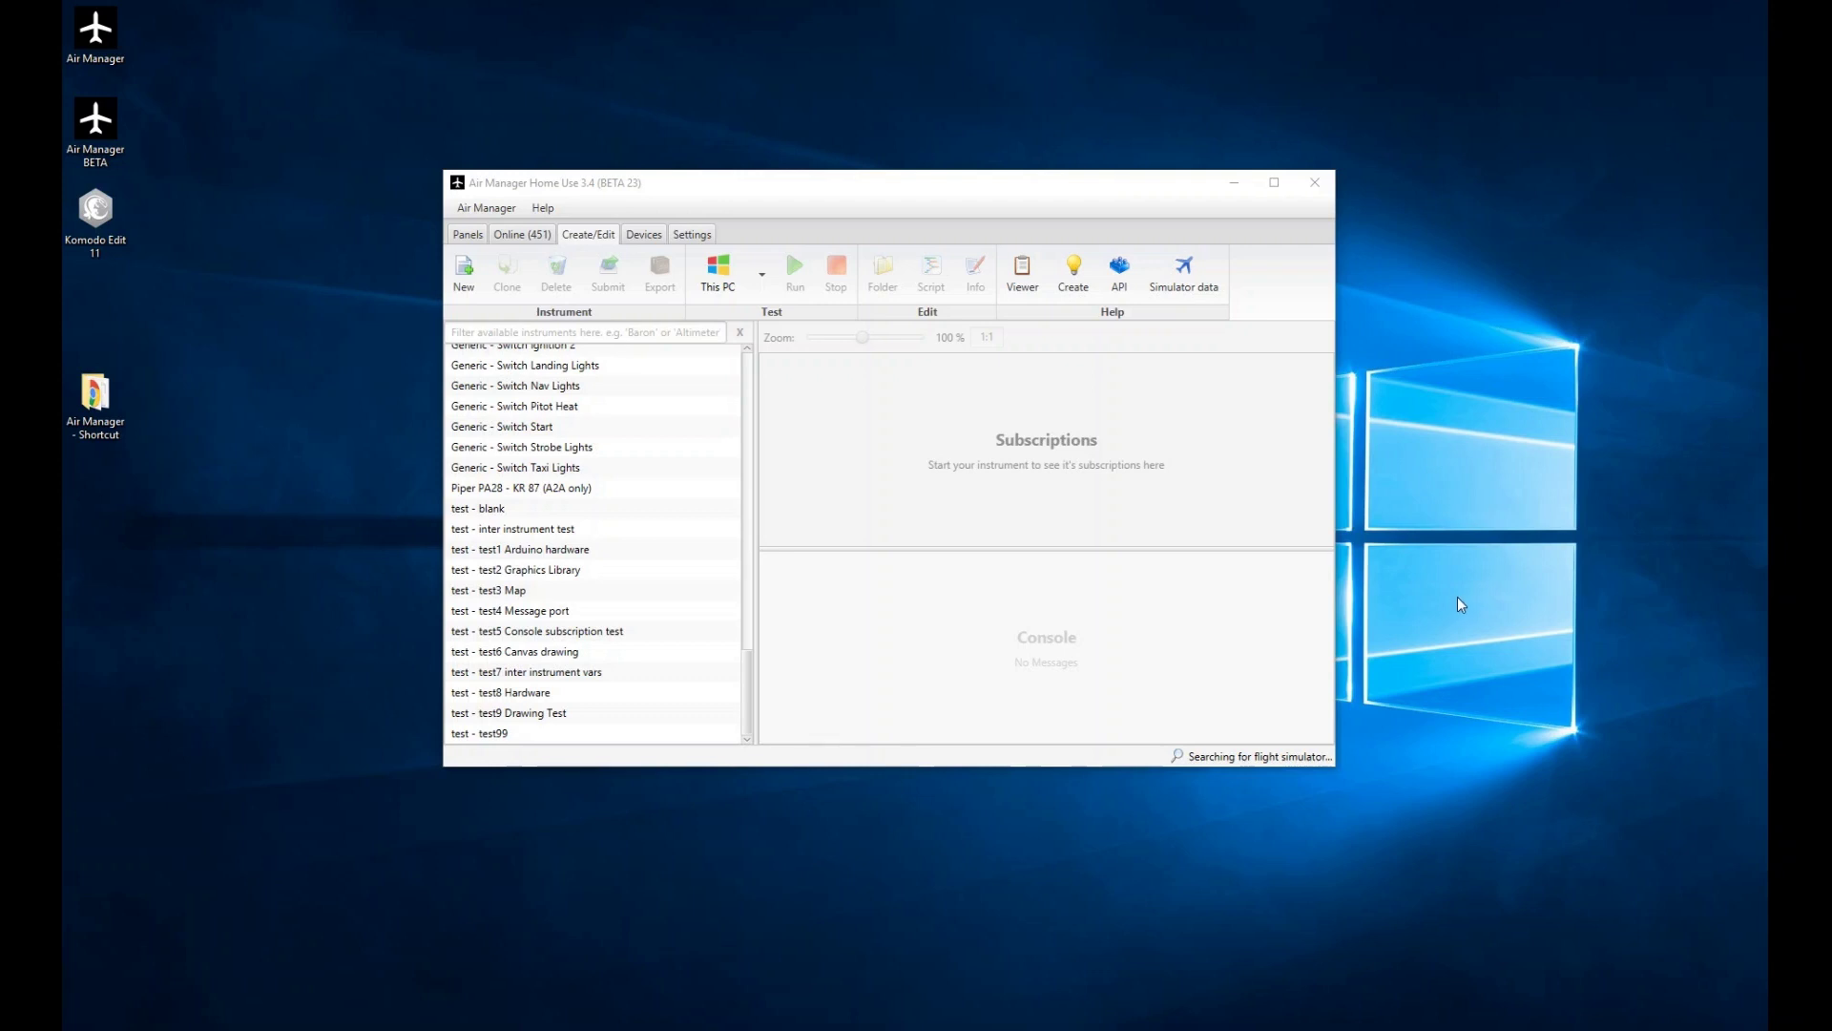
Step: Launch Komodo Edit and show the second logic.lua script with the cursor on line 2
double_click(96, 210)
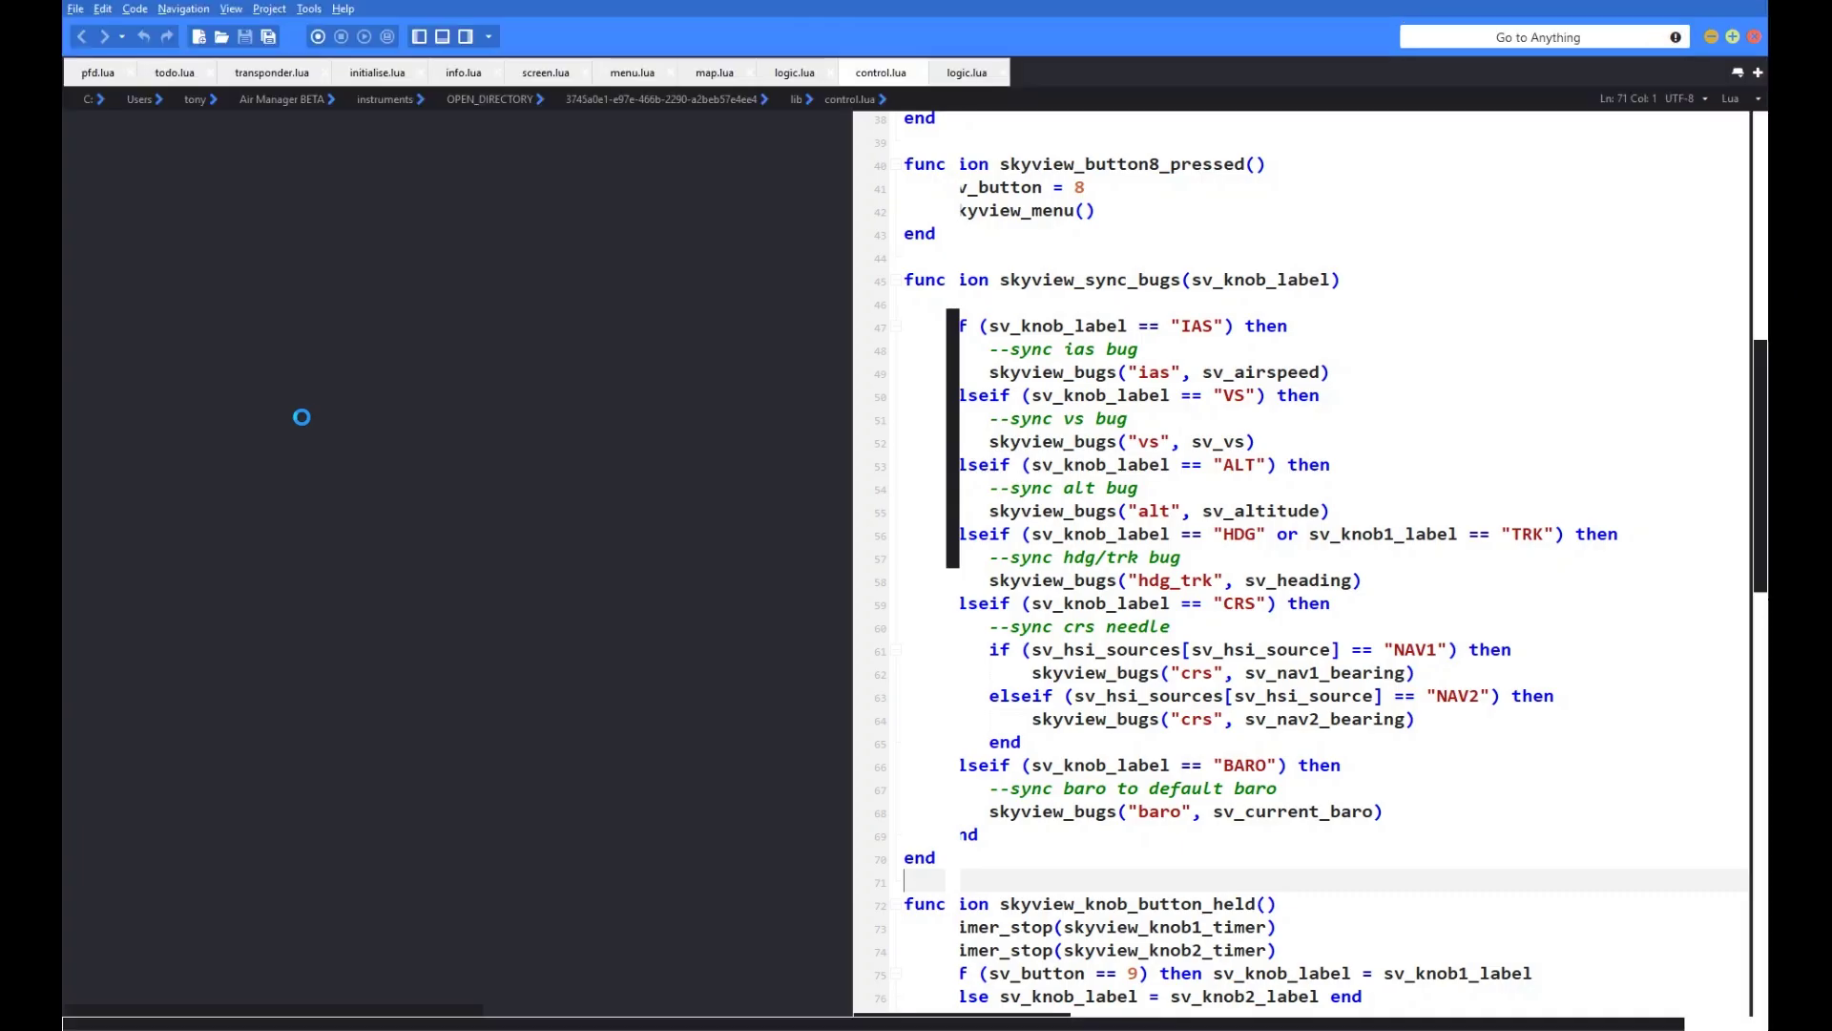
scroll(957, 335, "down", 7)
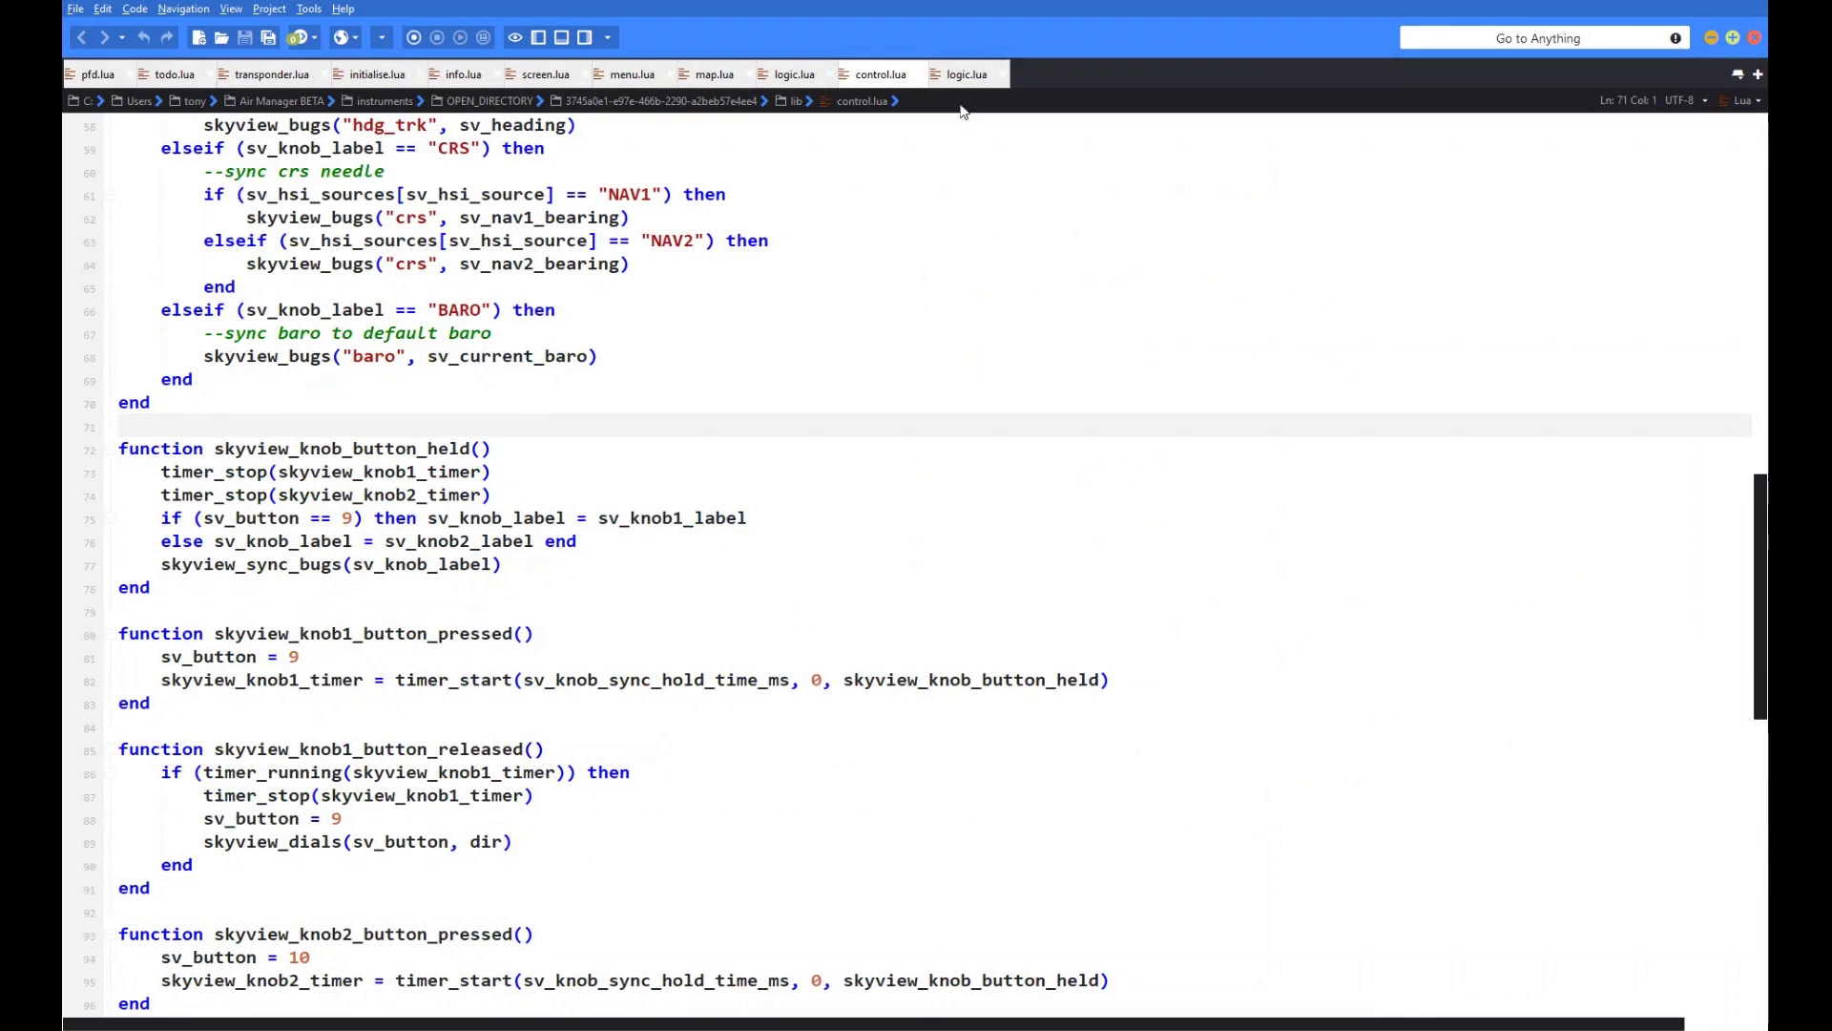
left_click(978, 74)
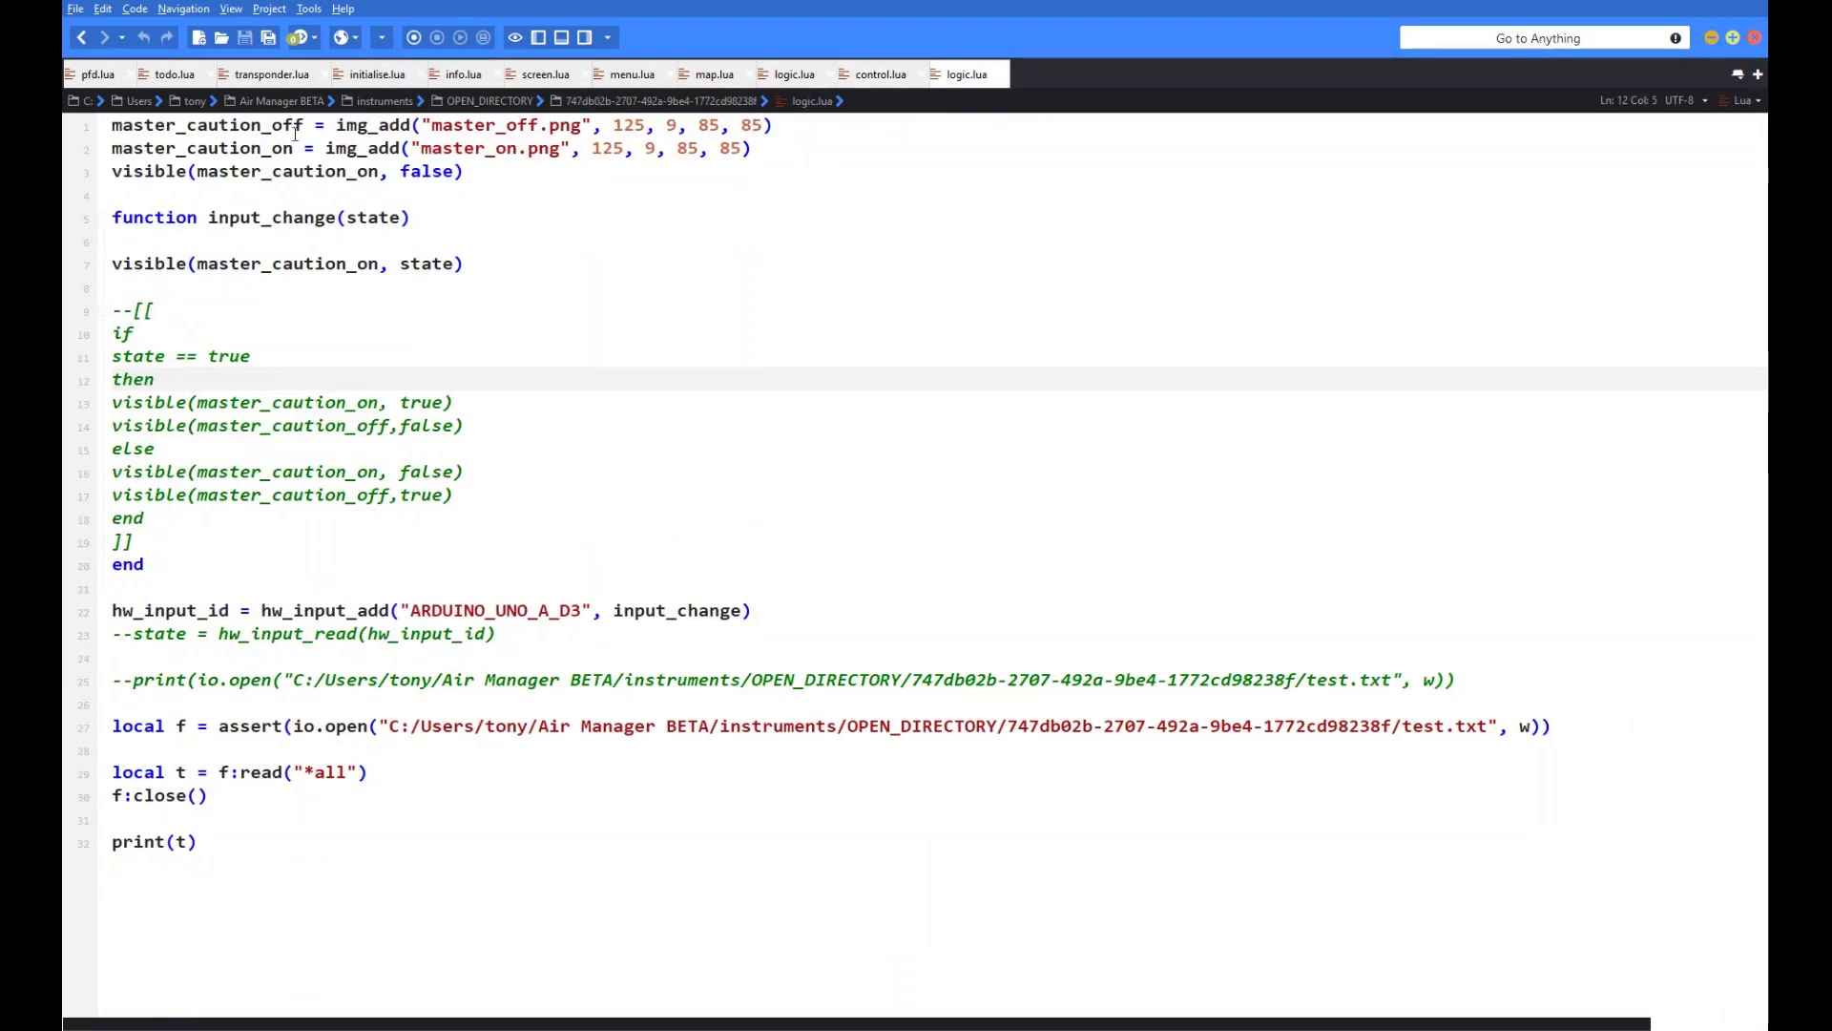
left_click(571, 148)
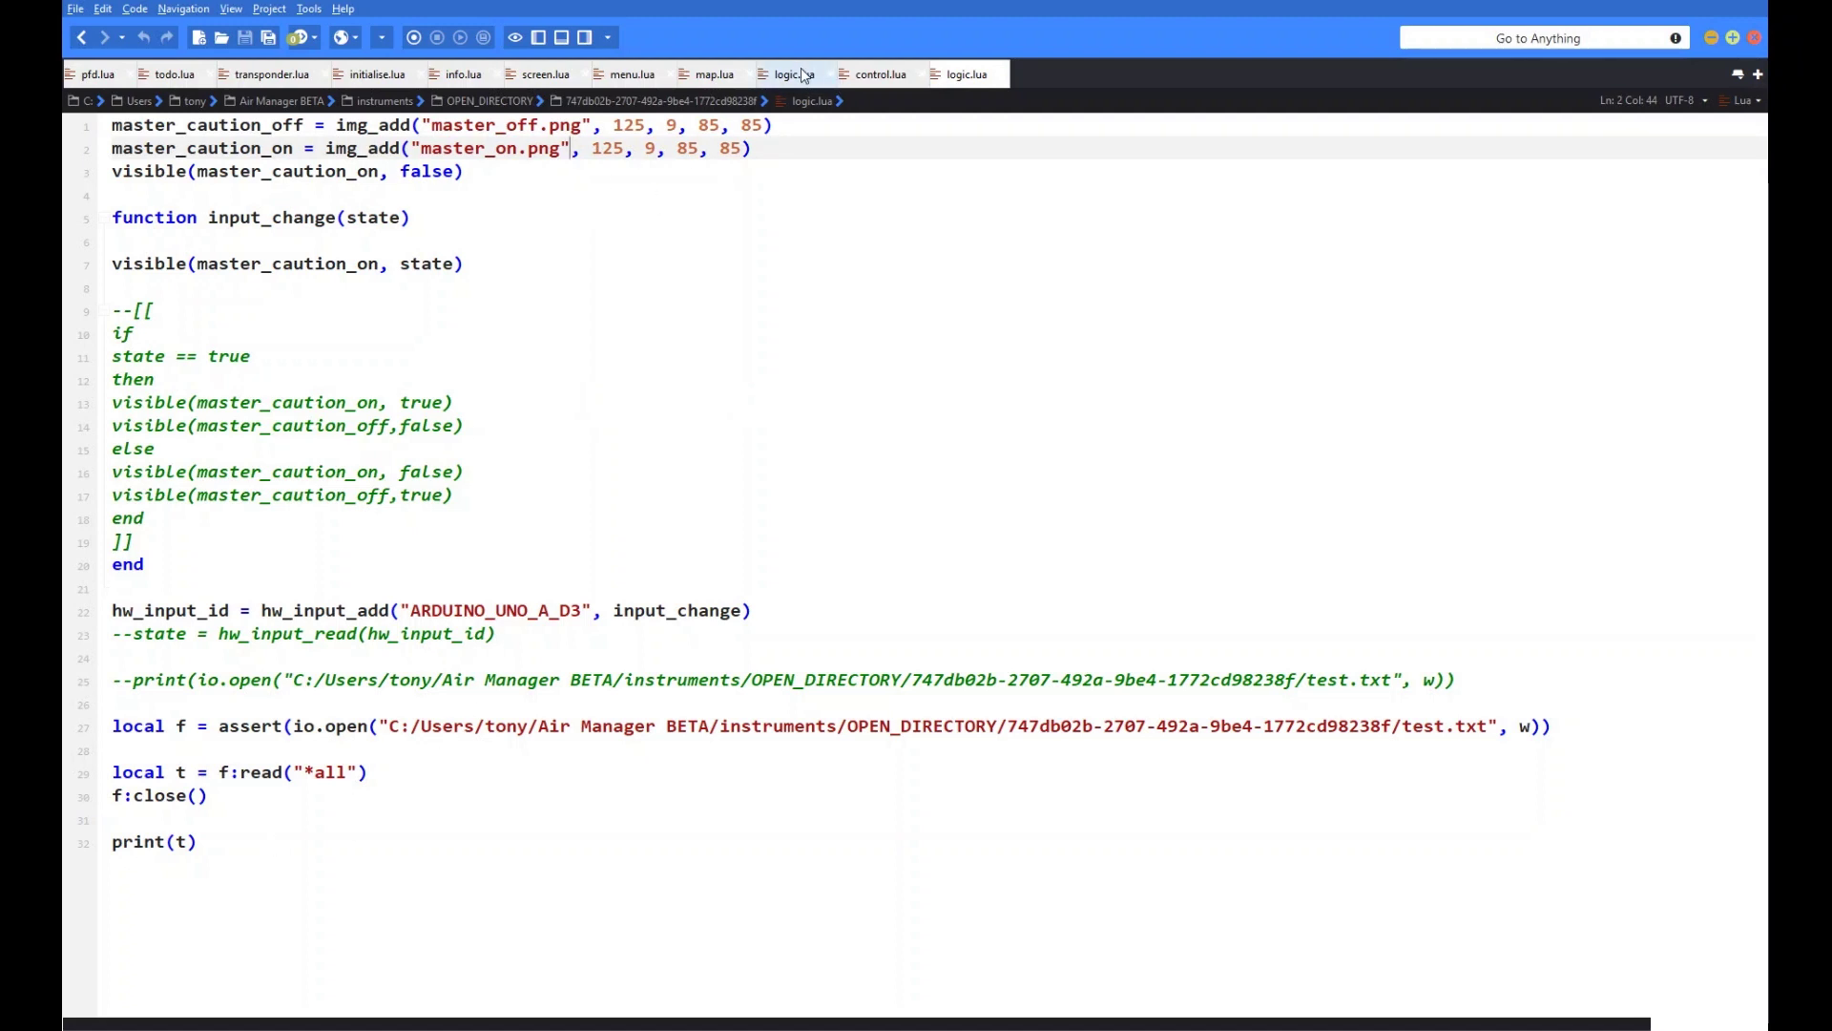
Step: Close Komodo Edit and drag the Air Manager window up the screen
left_click(1754, 37)
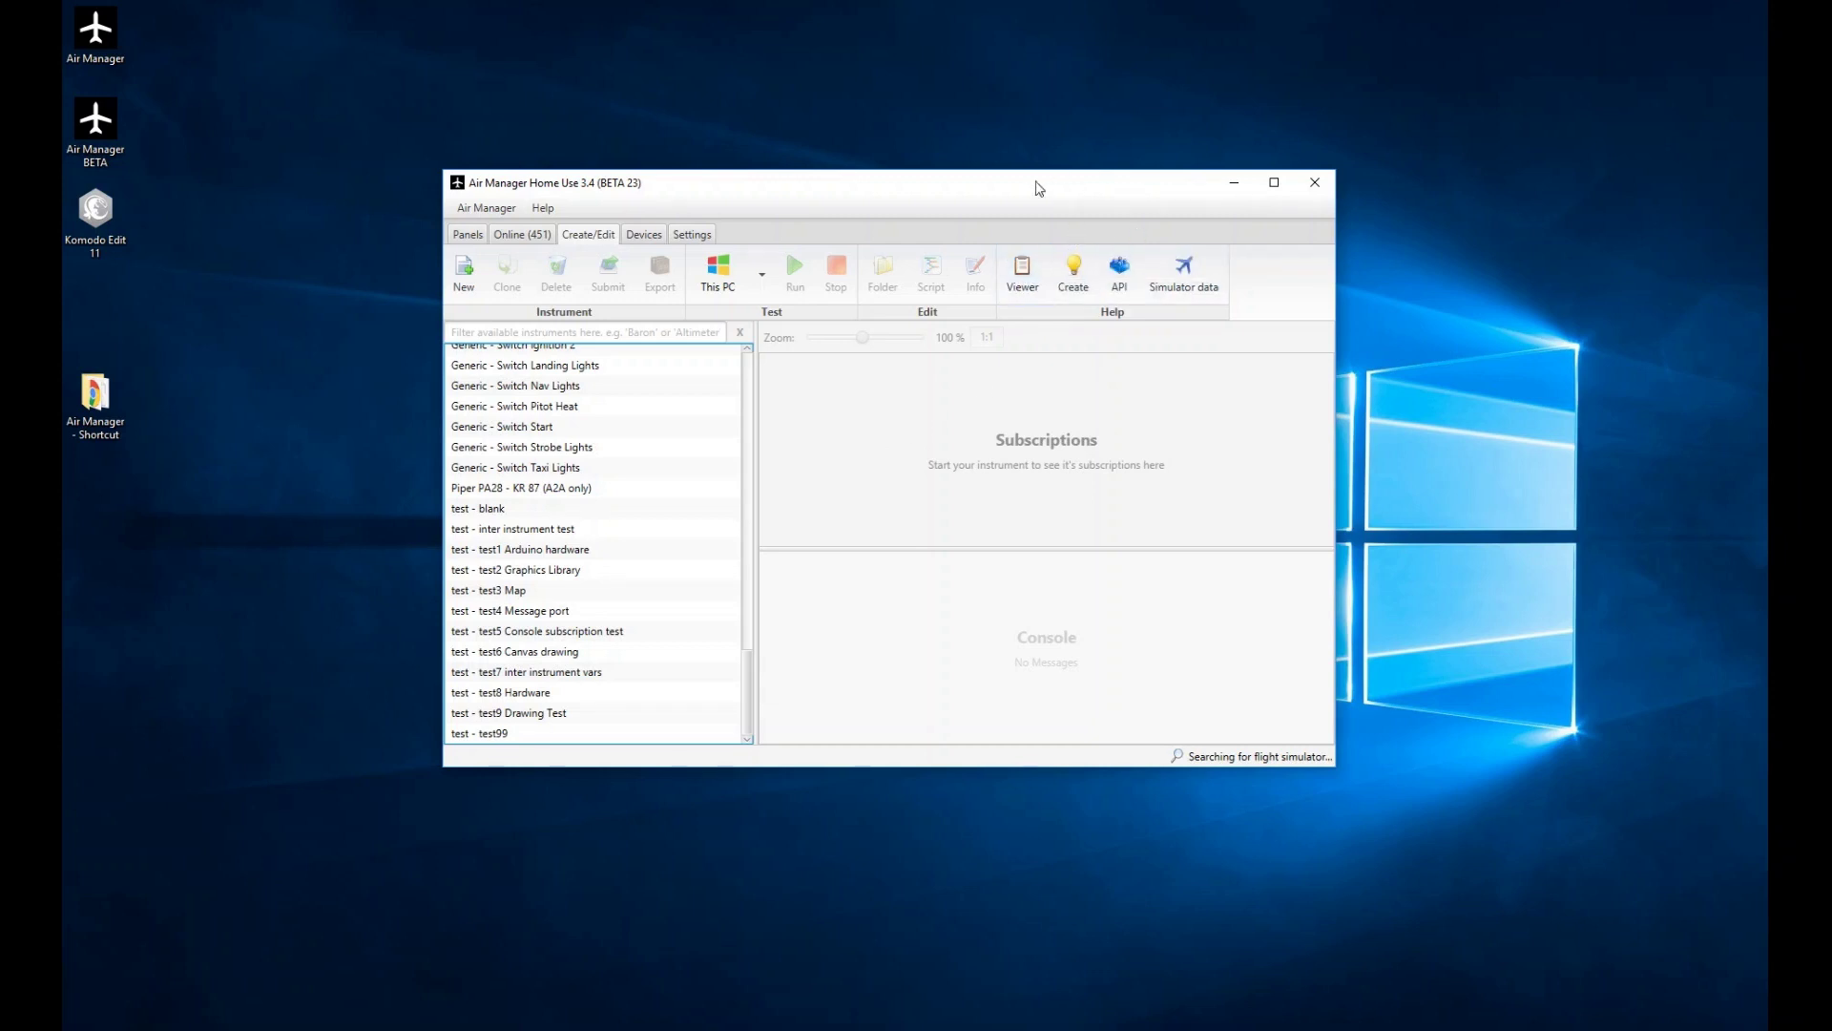
left_click_drag(987, 188, 1003, 104)
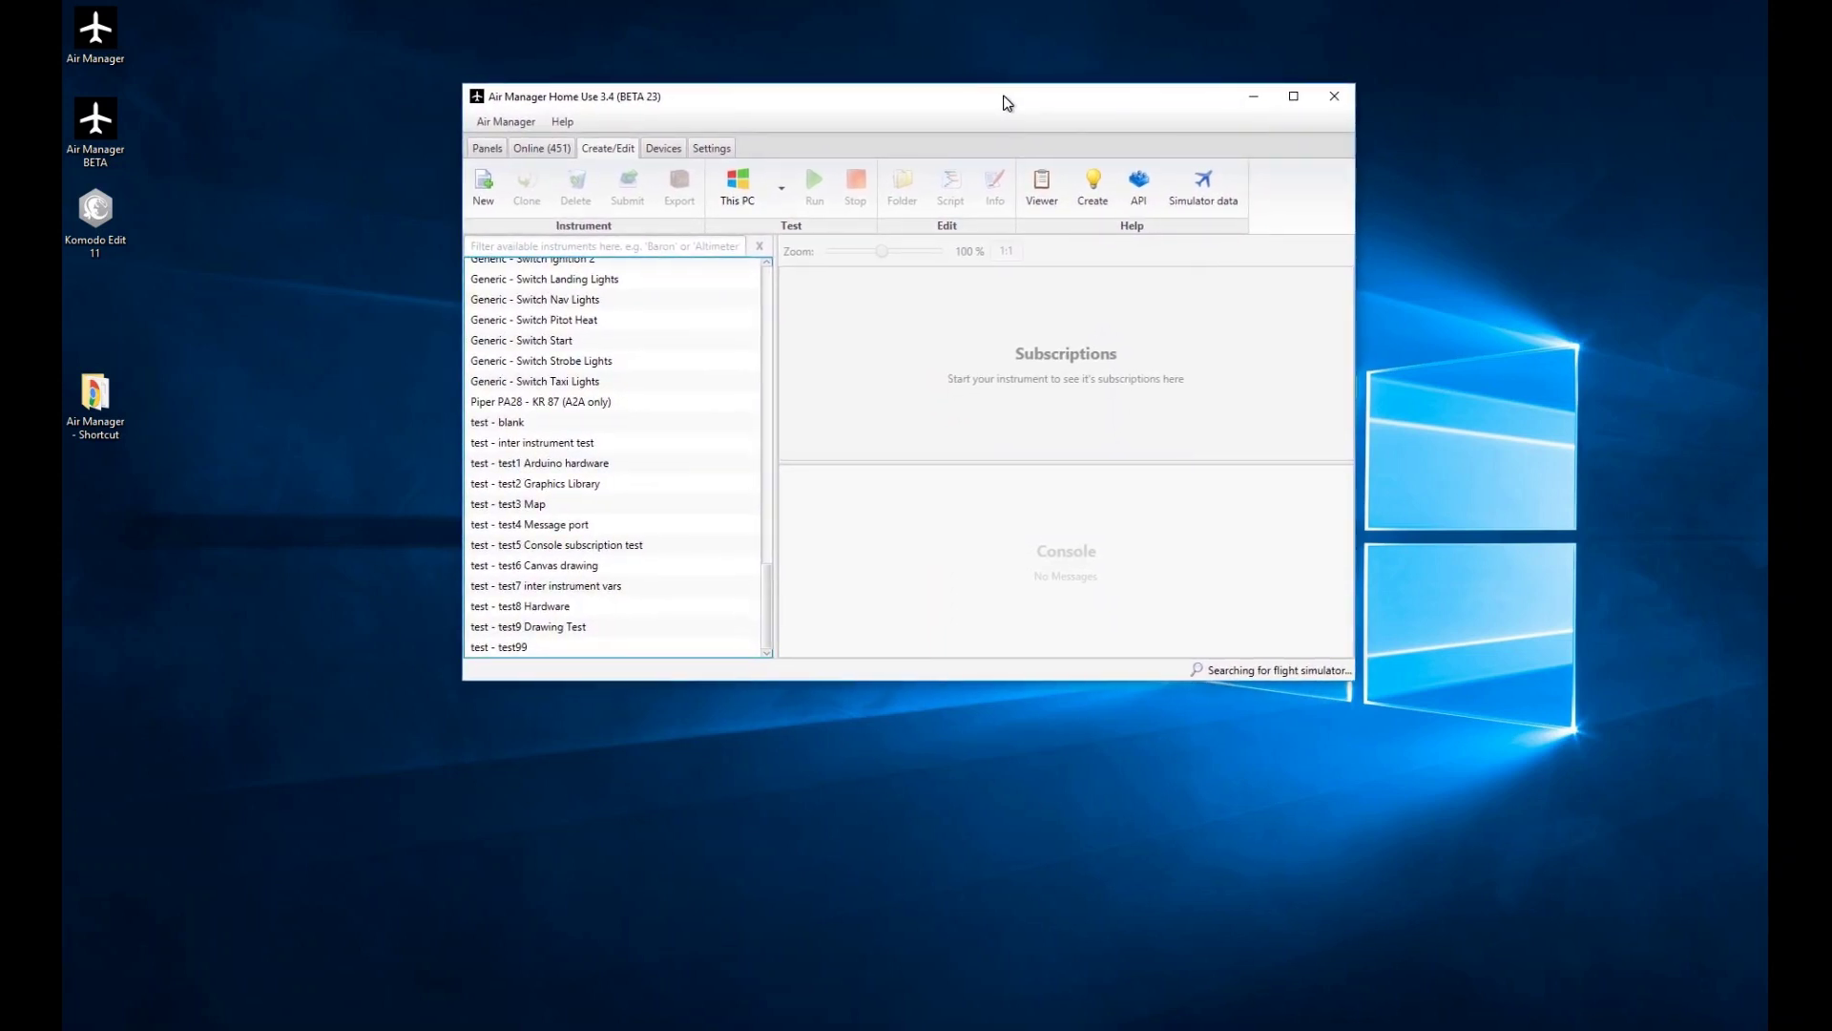